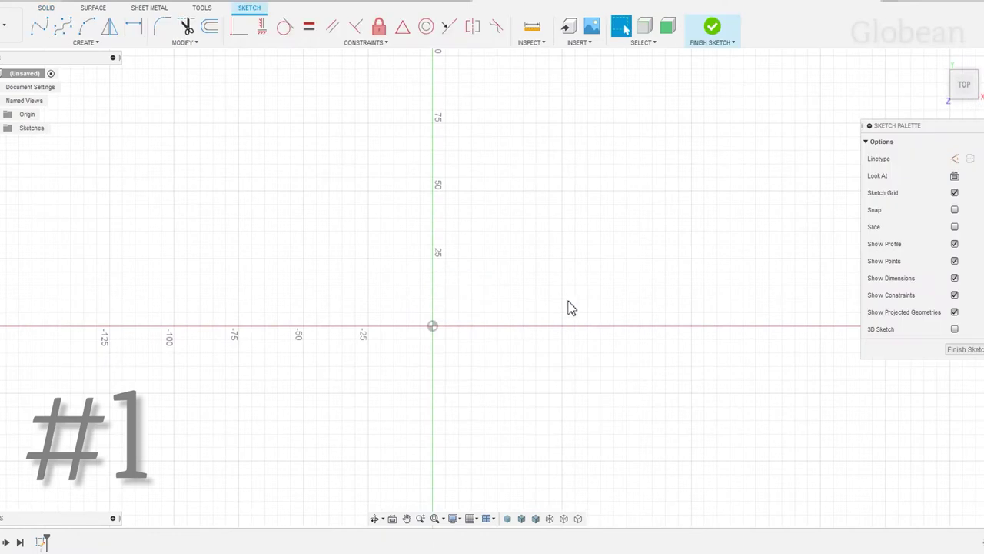
Step: Sketch a Ø100 mm circle at the origin and extrude it 20 mm
key("c")
left_click(432, 326)
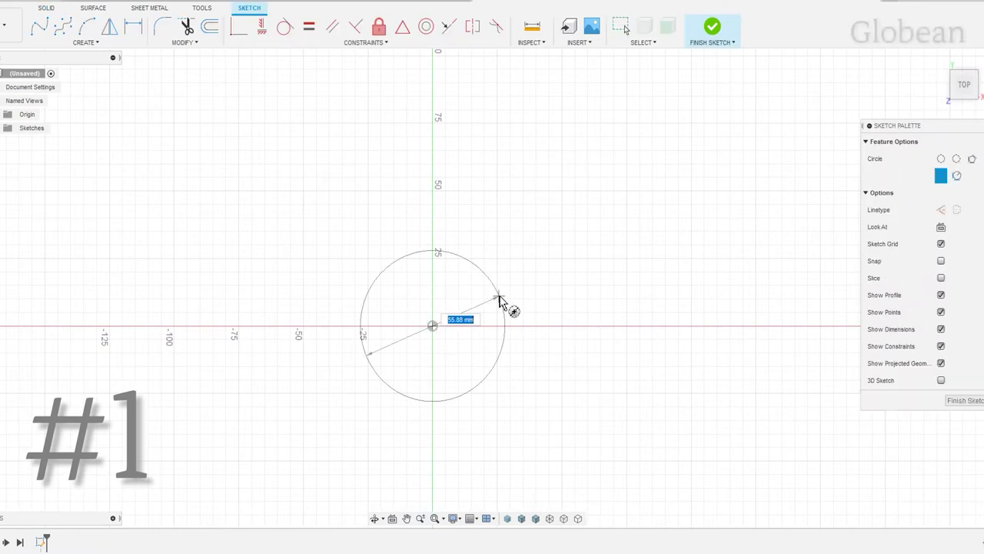
left_click(500, 300)
key("d")
left_click(500, 300)
left_click(525, 290)
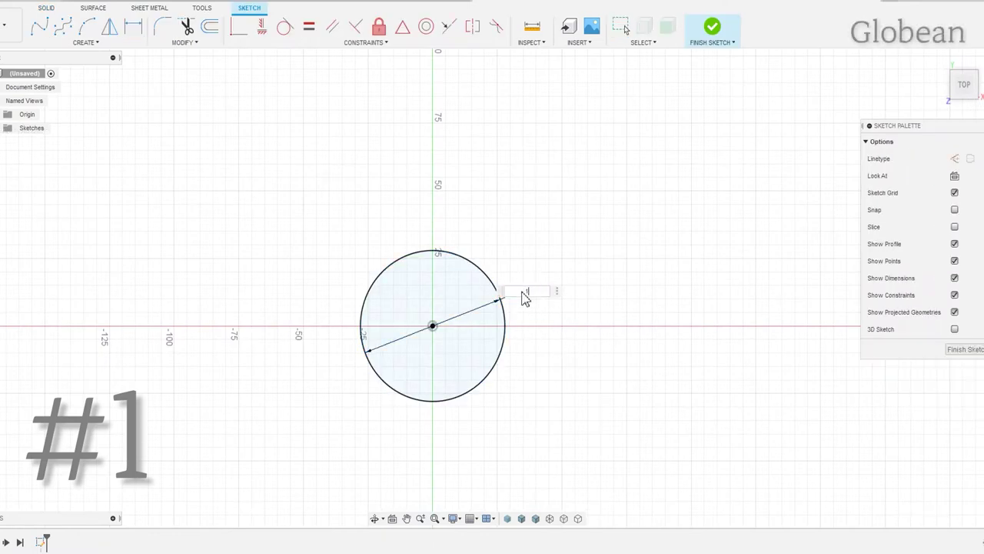
type("100")
key("Return")
key("e")
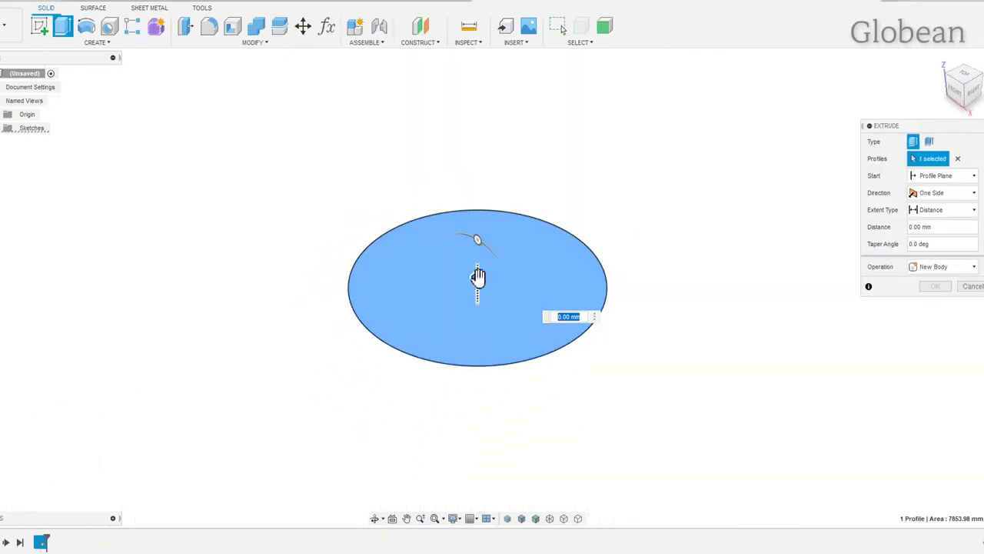
key("Return")
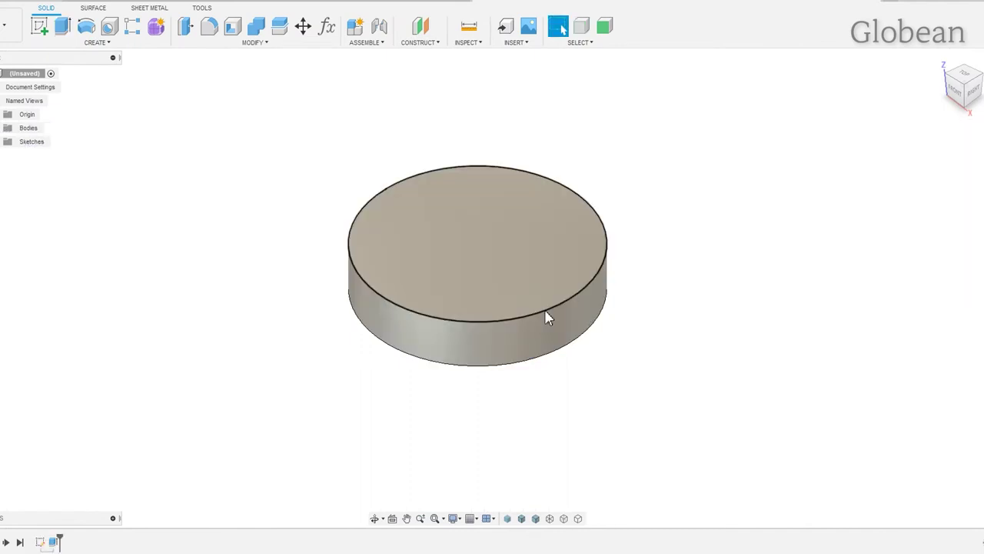
Step: Edit the extrusion so it starts from an 80 mm offset
double_click(55, 544)
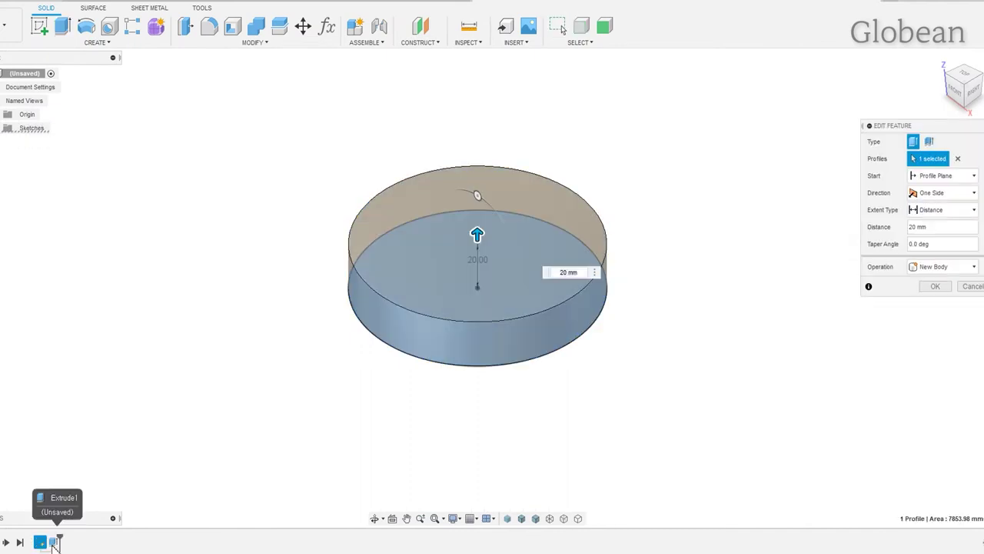
scroll(595, 439, "up", 2)
scroll(647, 359, "down", 5)
middle_click_drag(647, 359, 645, 345)
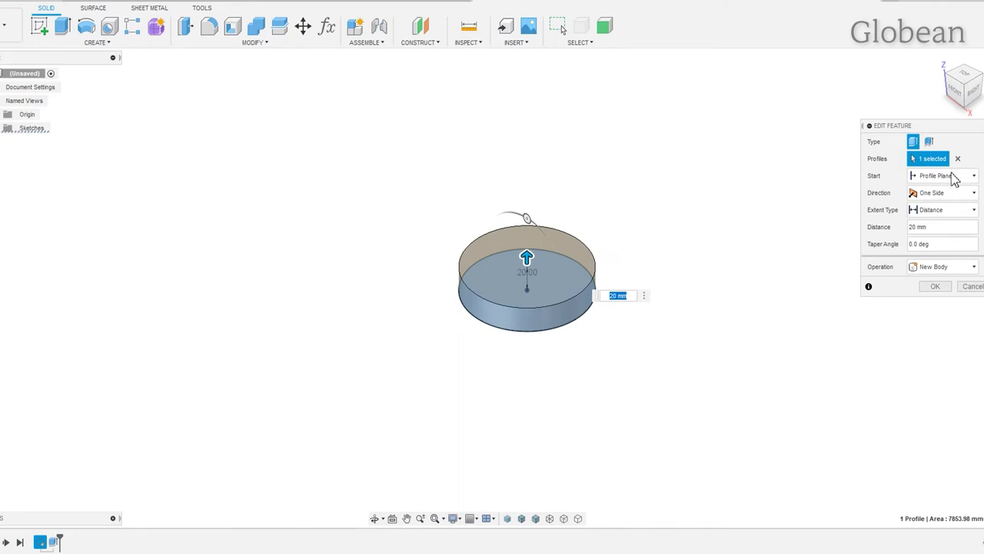
left_click(953, 177)
left_click(938, 210)
type("80")
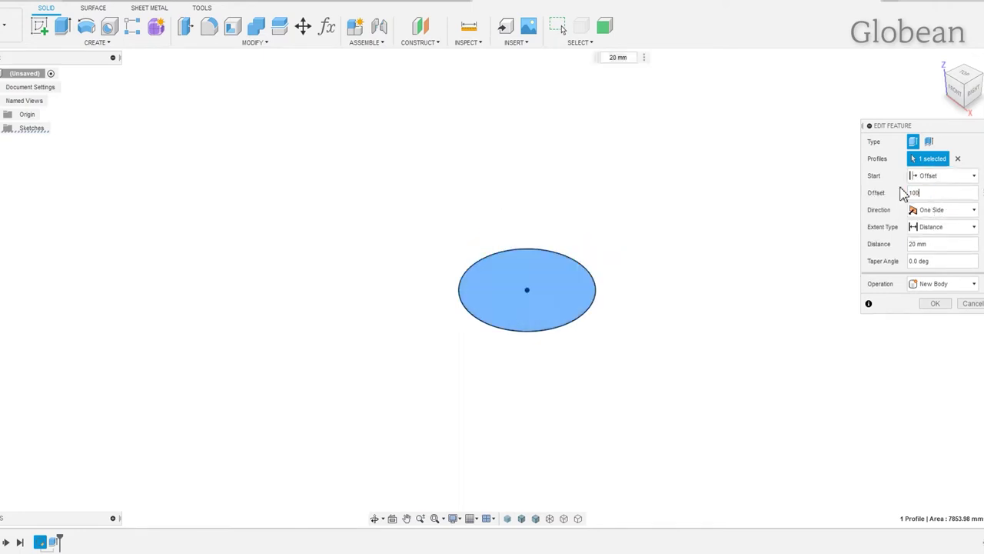
key("Return")
left_click(101, 10)
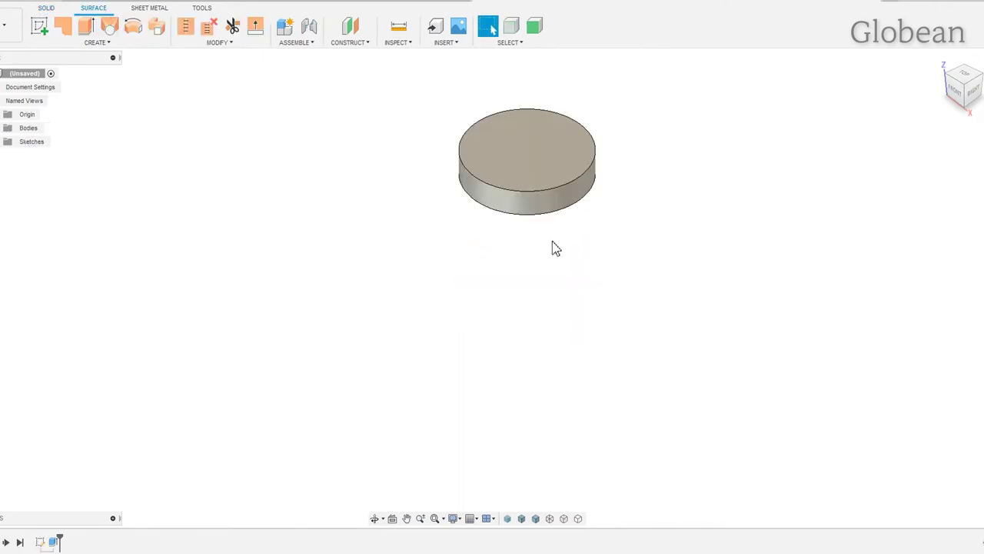
Step: Turn to the front view and start a new sketch on the front plane
middle_click_drag(557, 258, 560, 202, "shift")
left_click(560, 192)
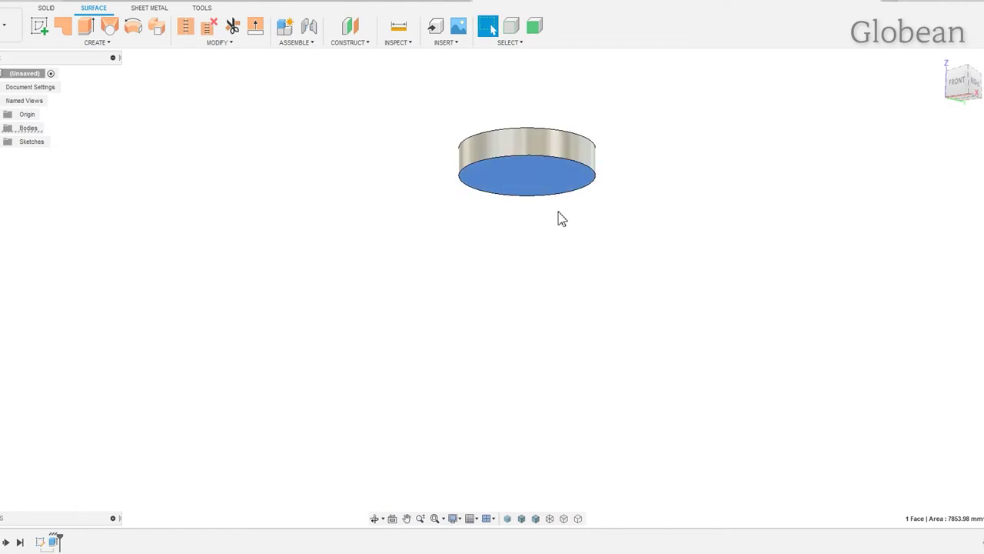
left_click(557, 222)
left_click(954, 85)
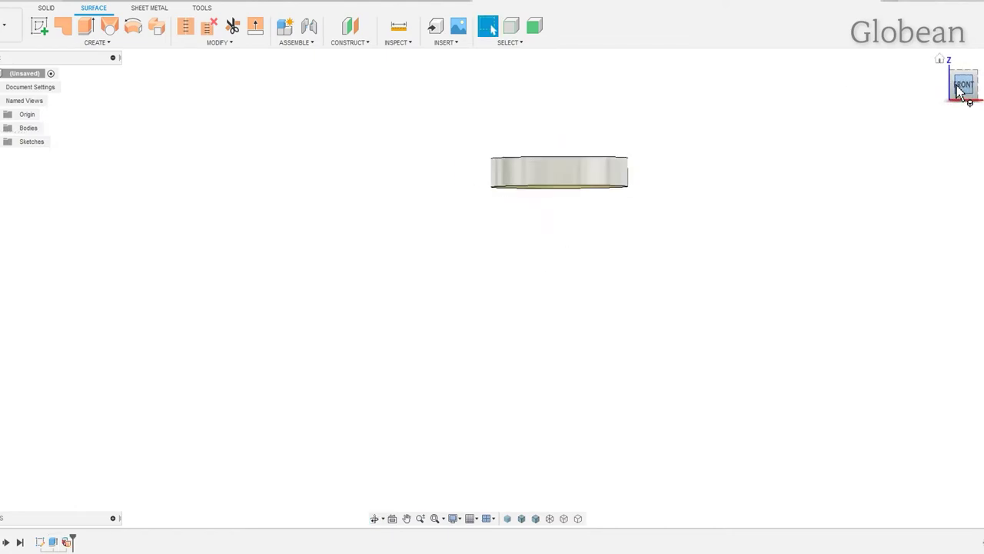
left_click(39, 26)
left_click(611, 316)
Step: Draw a rectangle with its bottom edge centred on the origin
key("r")
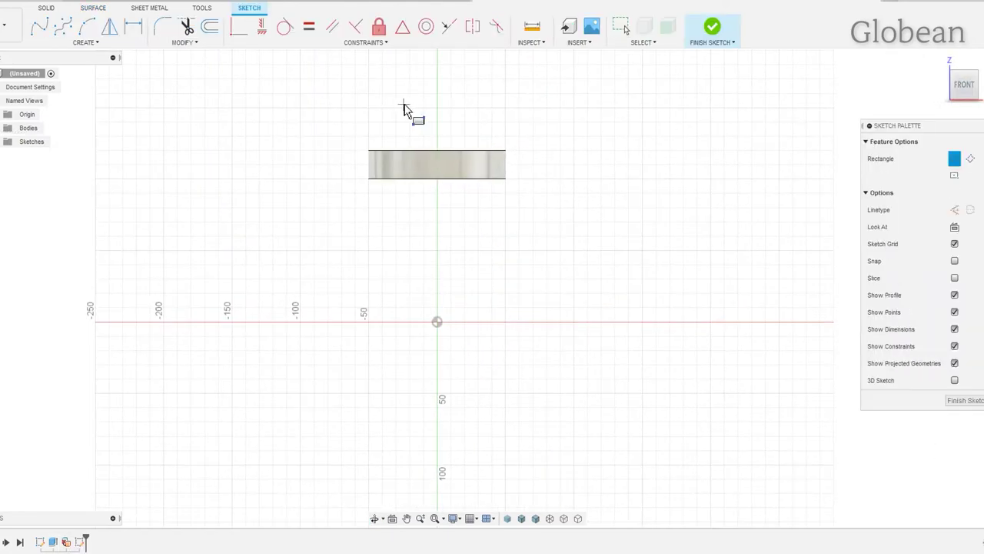
left_click(404, 103)
left_click(473, 314)
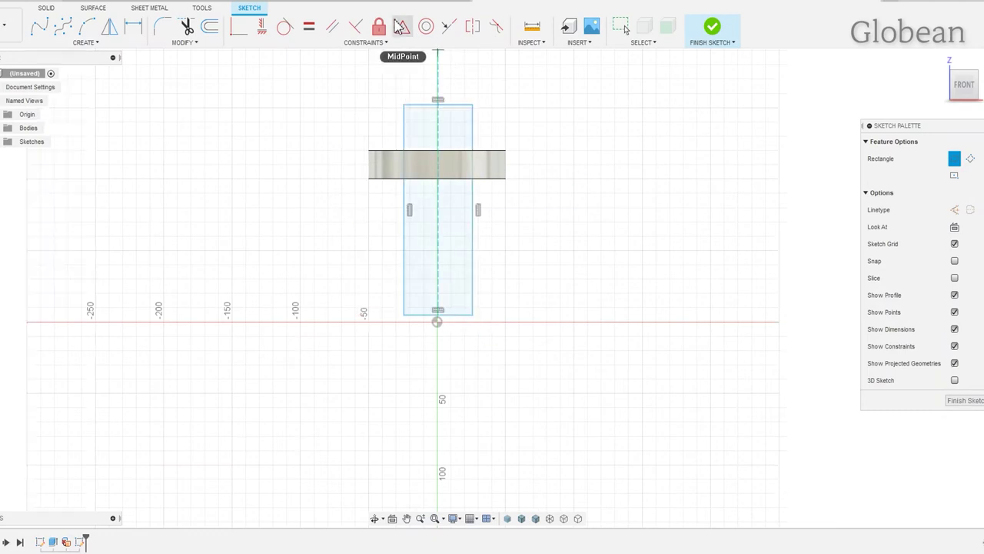
left_click(436, 323)
Step: Dimension the rectangle 150 mm tall and 30 mm wide
key("d")
left_click(471, 257)
left_click(499, 260)
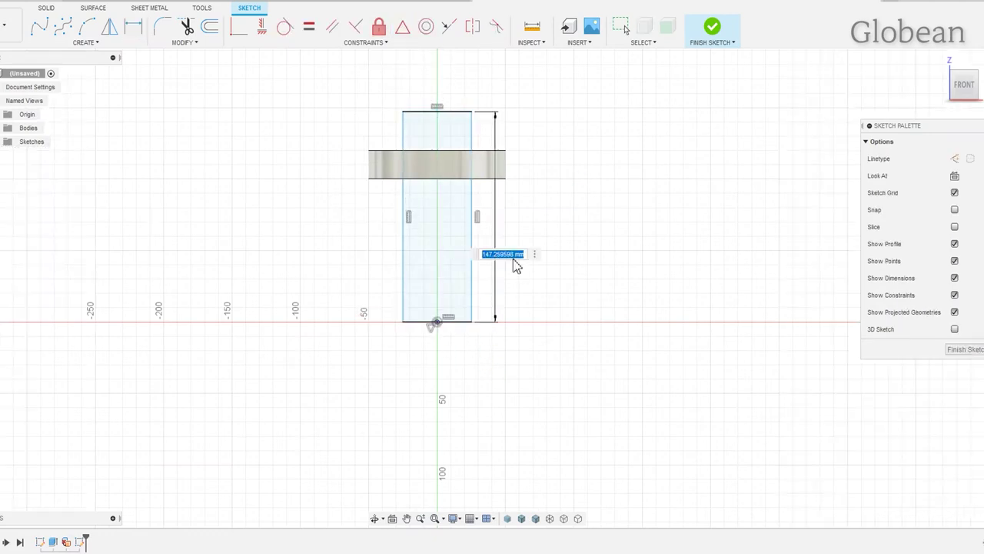
type("50")
key("Return")
left_click(455, 111)
left_click(461, 95)
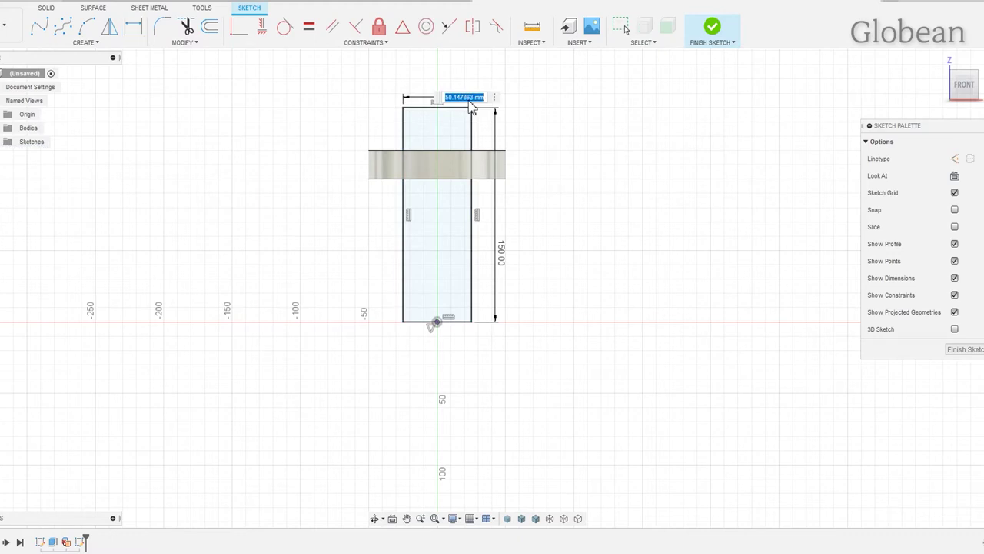
type("30")
key("Return")
Step: Split the cylinder's side face using the rectangle sketch
left_click(713, 34)
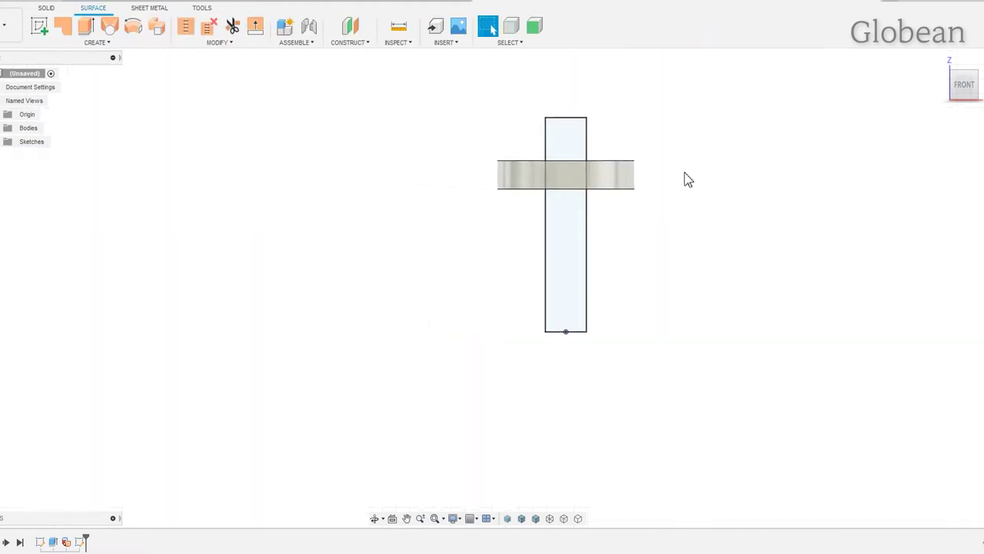
left_click(219, 43)
left_click(220, 190)
mouse_move(554, 230)
middle_mouse_down("shift")
mouse_move(611, 231)
mouse_move(613, 196)
middle_mouse_up("shift")
left_click(612, 197)
left_click(946, 158)
left_click(573, 277)
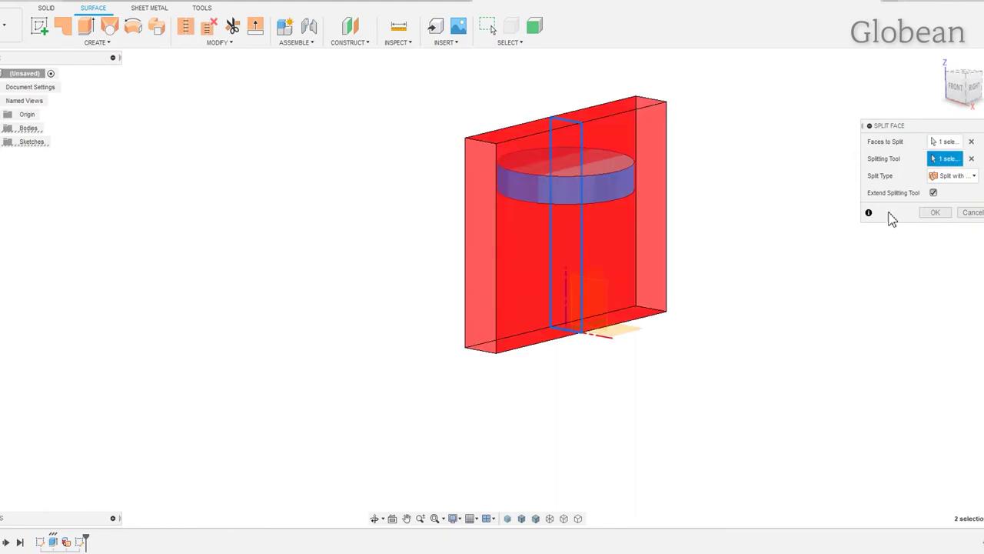
left_click(936, 214)
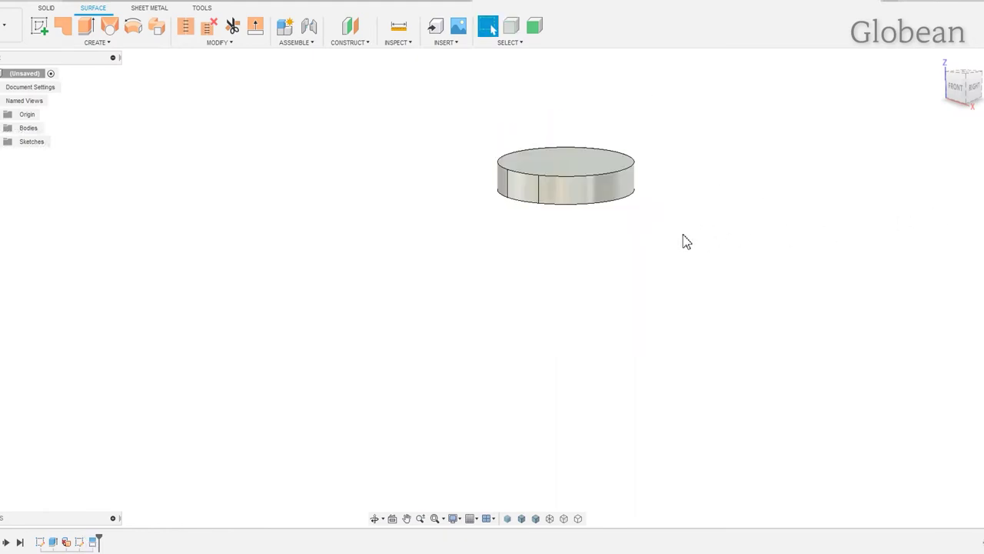
left_click(46, 8)
Step: Circular-pattern the cylinder body three times around the Y axis
left_click(97, 42)
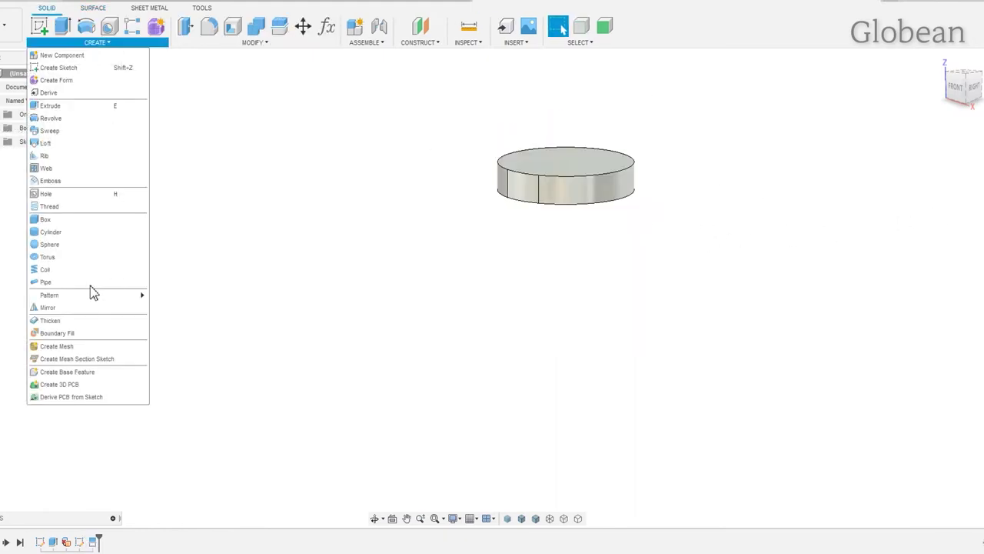
mouse_move(50, 294)
left_click(181, 305)
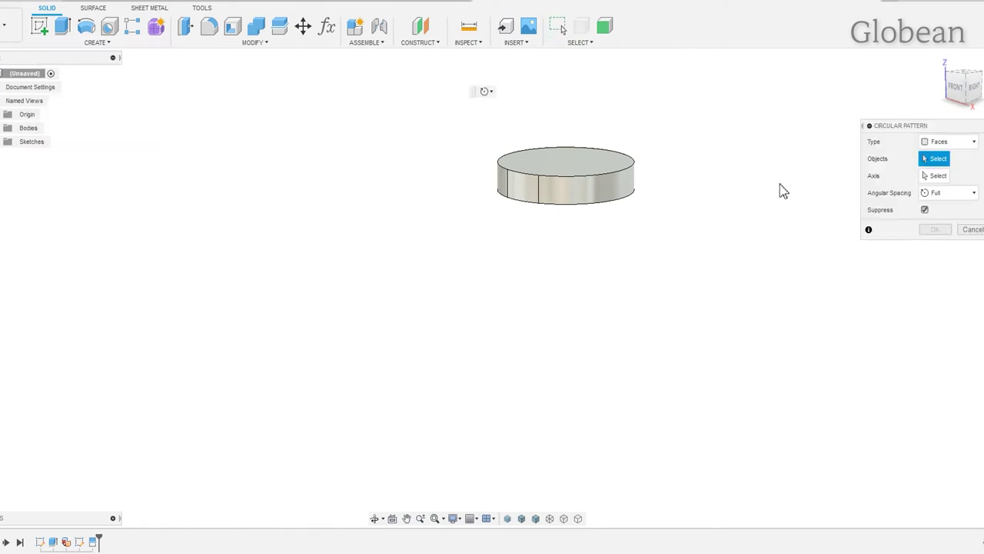
left_click(948, 142)
left_click(937, 167)
left_click(593, 185)
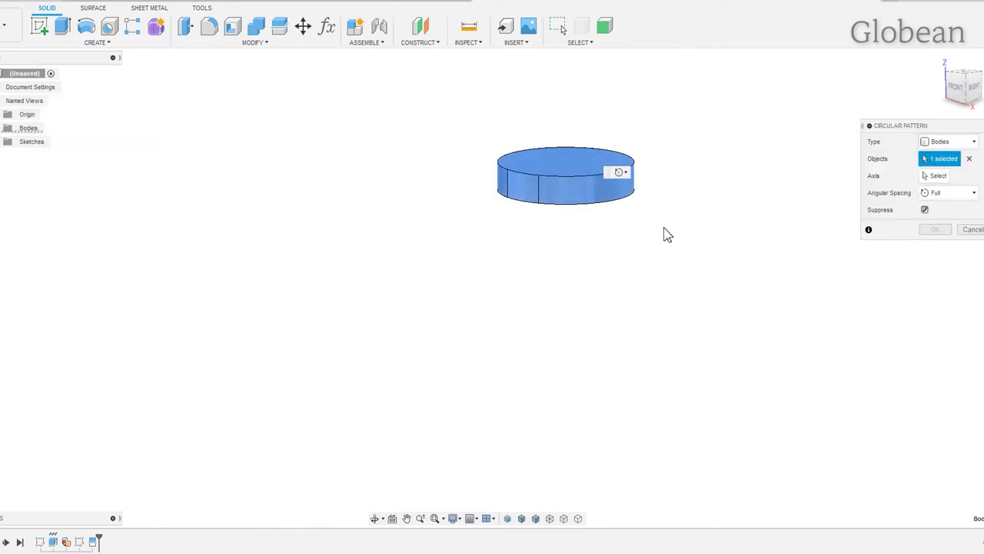
left_click(938, 175)
left_click(623, 331)
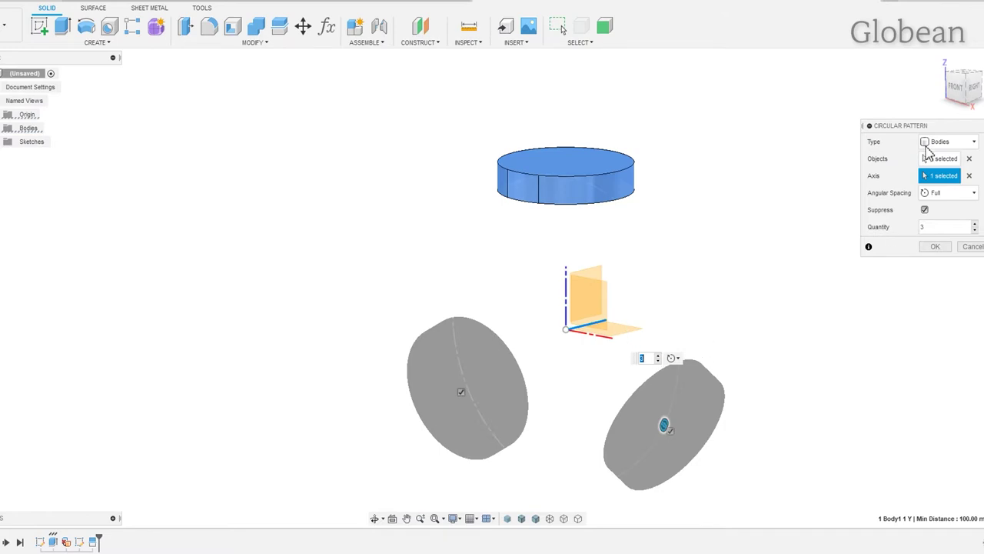
left_click(955, 86)
left_click(935, 246)
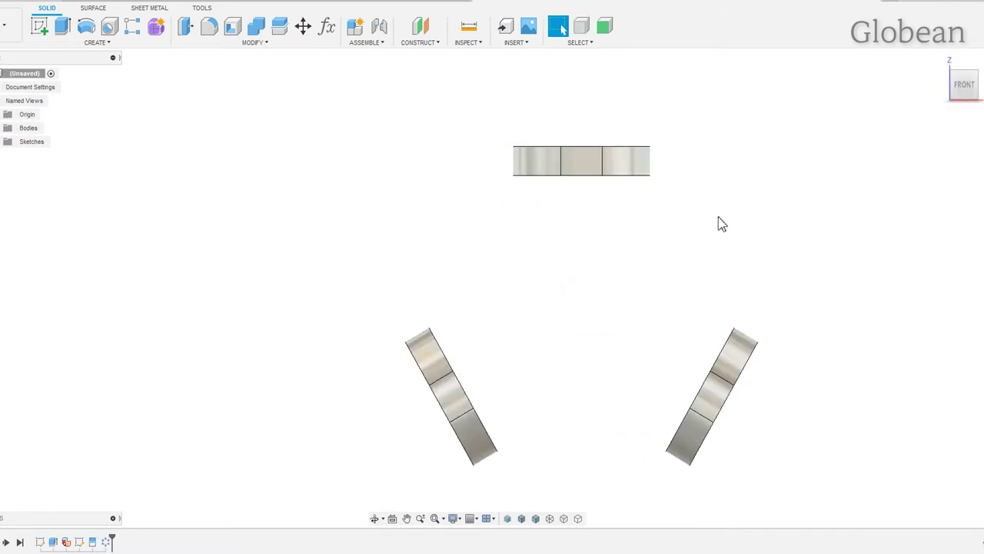
left_click(631, 280)
Step: Project the top and right cylinder face intersections and draw an arc joining them
left_click(85, 43)
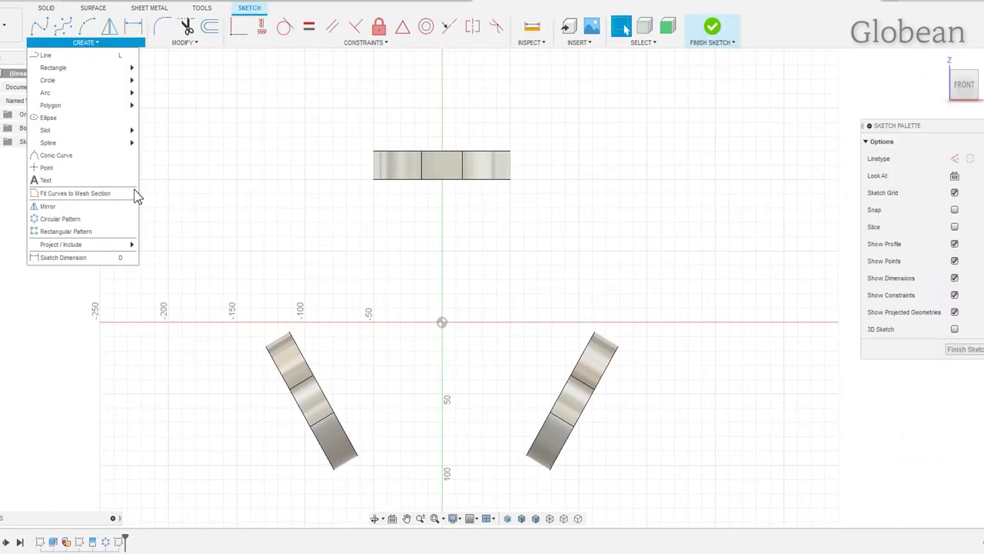
mouse_move(61, 244)
left_click(152, 257)
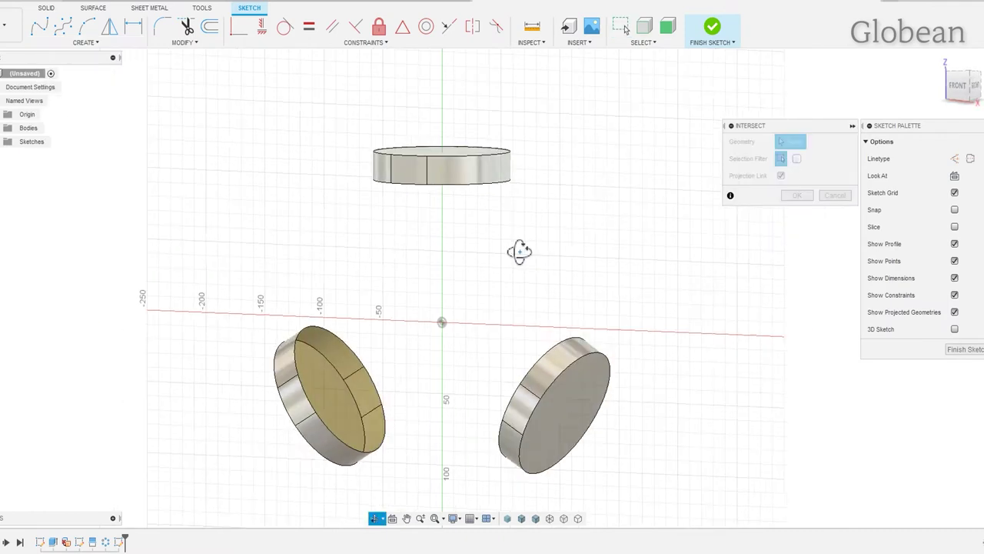
left_click(505, 180)
left_click(589, 352)
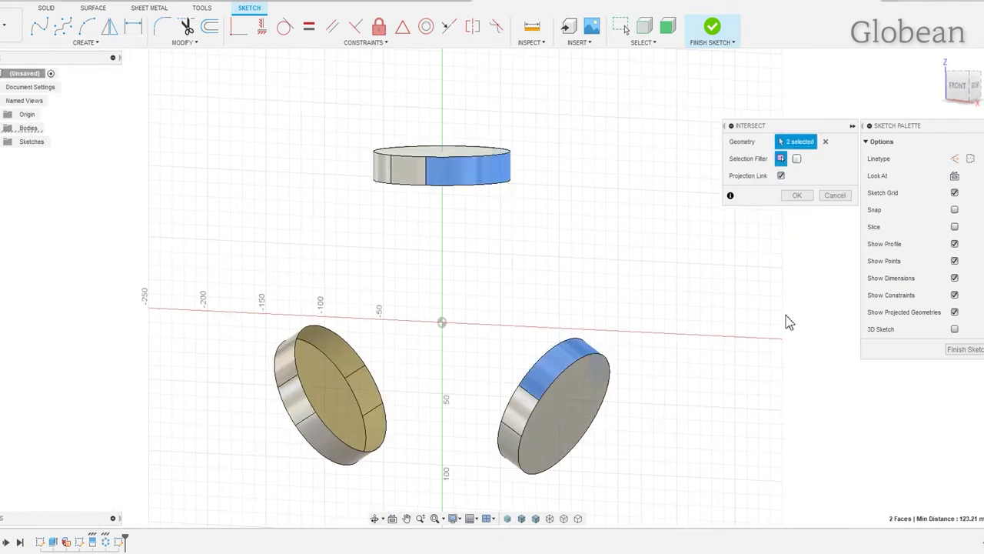
left_click(798, 197)
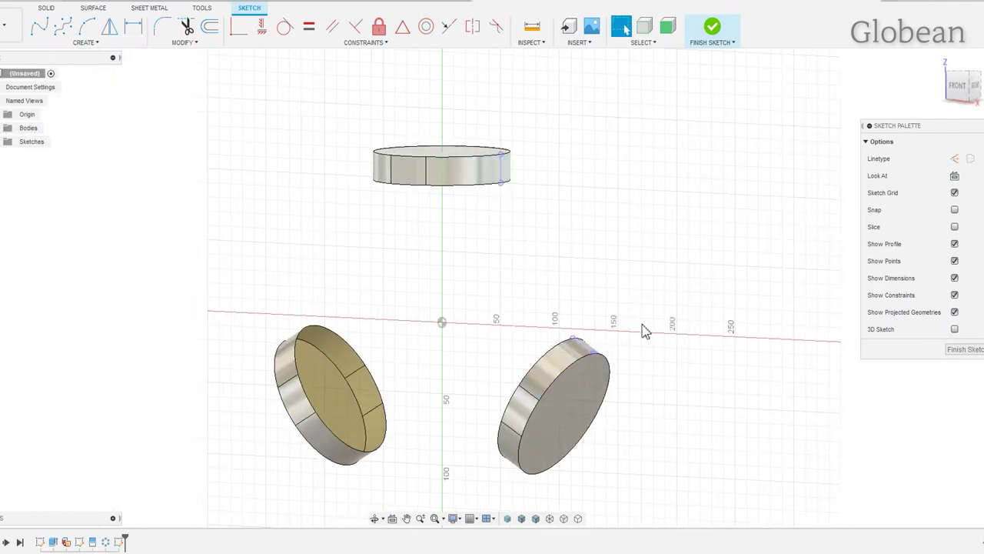
left_click(87, 27)
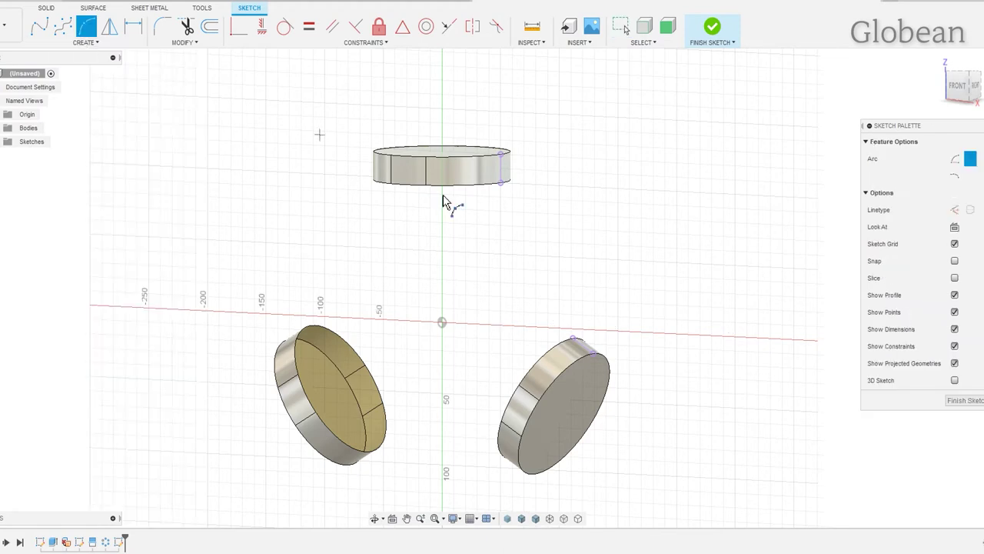
left_click(573, 339)
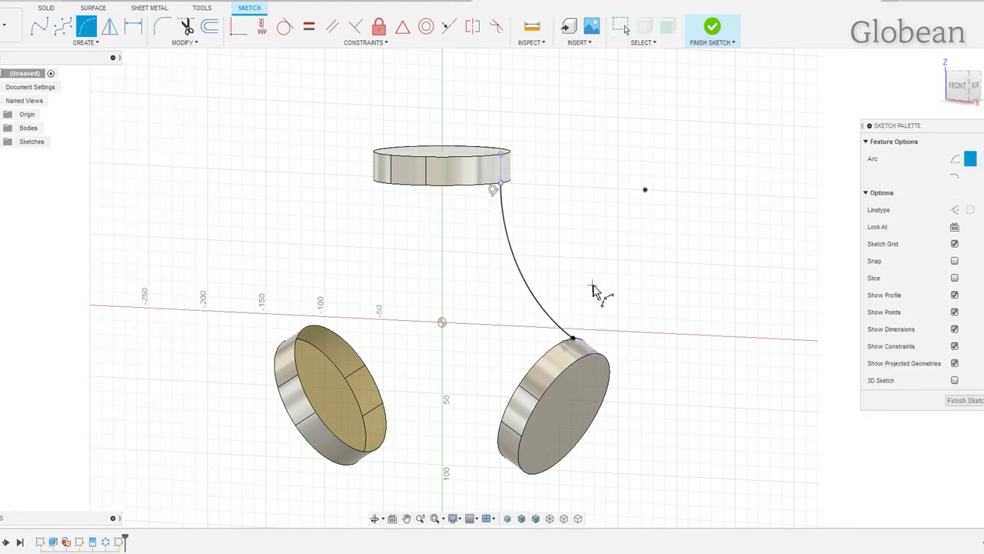
left_click(712, 28)
Step: Loft a tube between the top and lower-right ring edges along the arc rail, both ends tangent
left_click(93, 8)
left_click(133, 27)
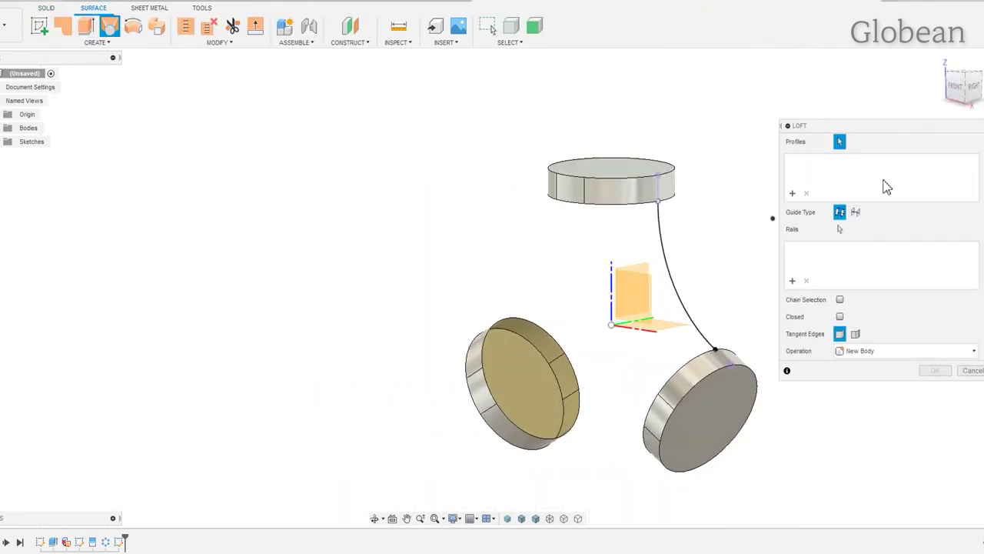
left_click(643, 209)
left_click(678, 354)
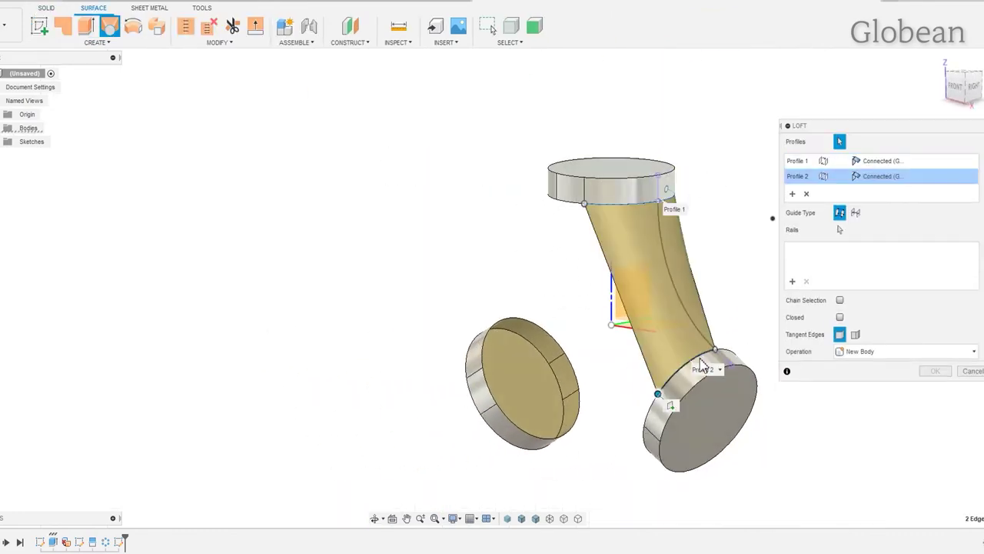
middle_click_drag(709, 360, 802, 327, "shift")
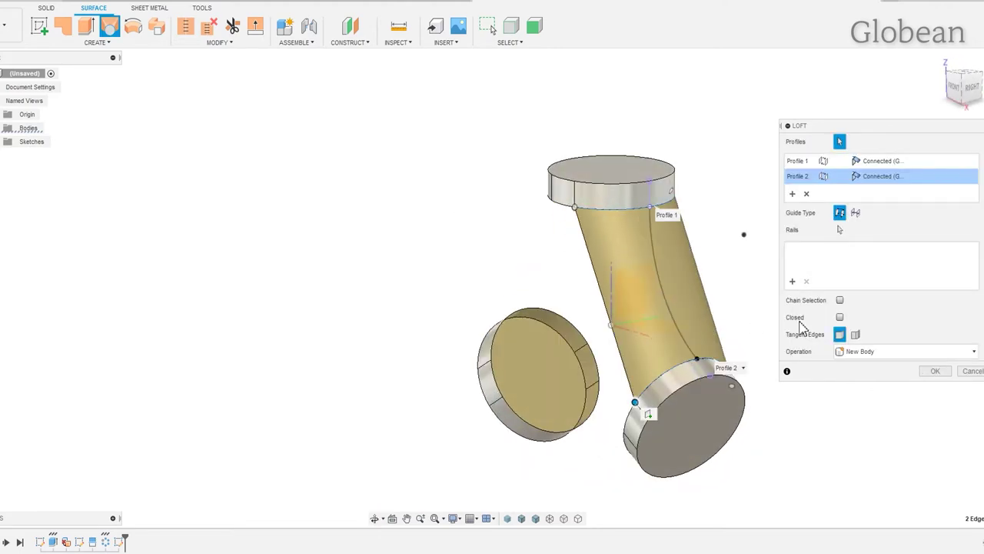
left_click(793, 283)
left_click(668, 306)
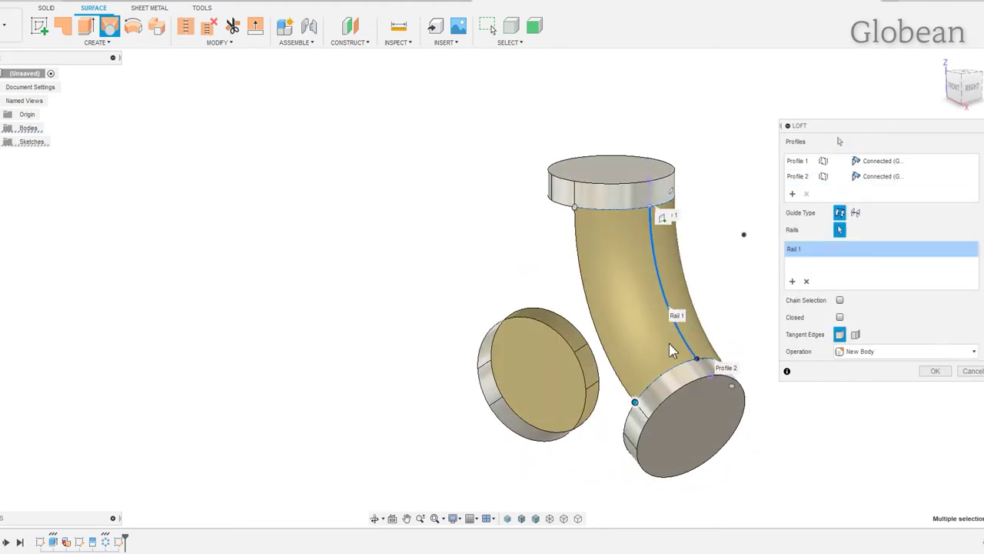
left_click(900, 168)
left_click(881, 189)
left_click(877, 176)
left_click(896, 206)
left_click(935, 391)
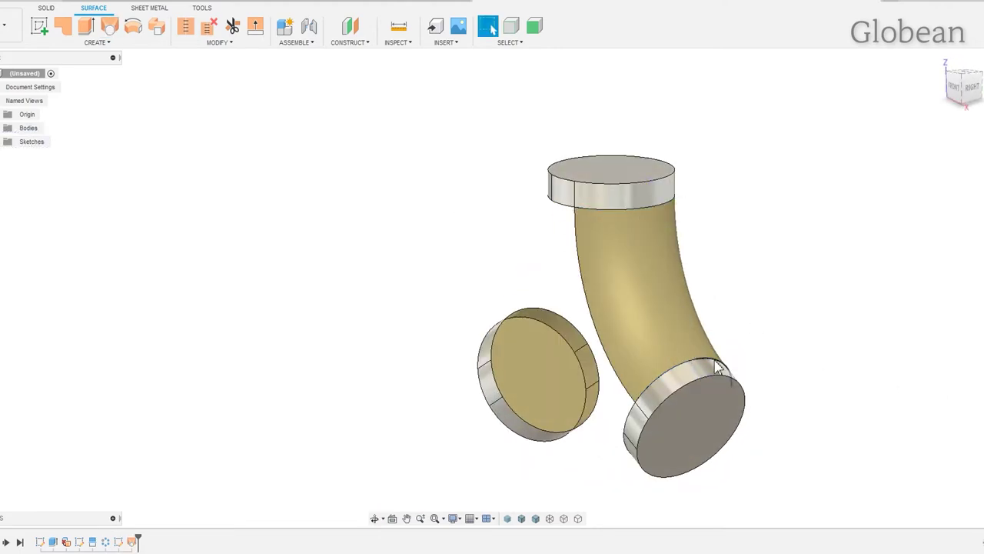
Step: Circular-pattern the lofted tube three times around the central axis
left_click(94, 42)
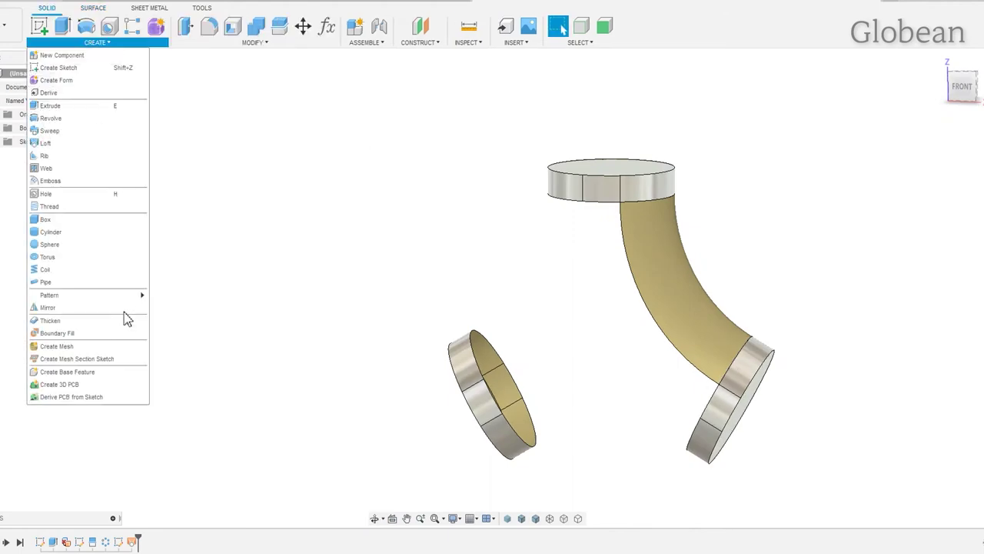
mouse_move(85, 295)
left_click(166, 307)
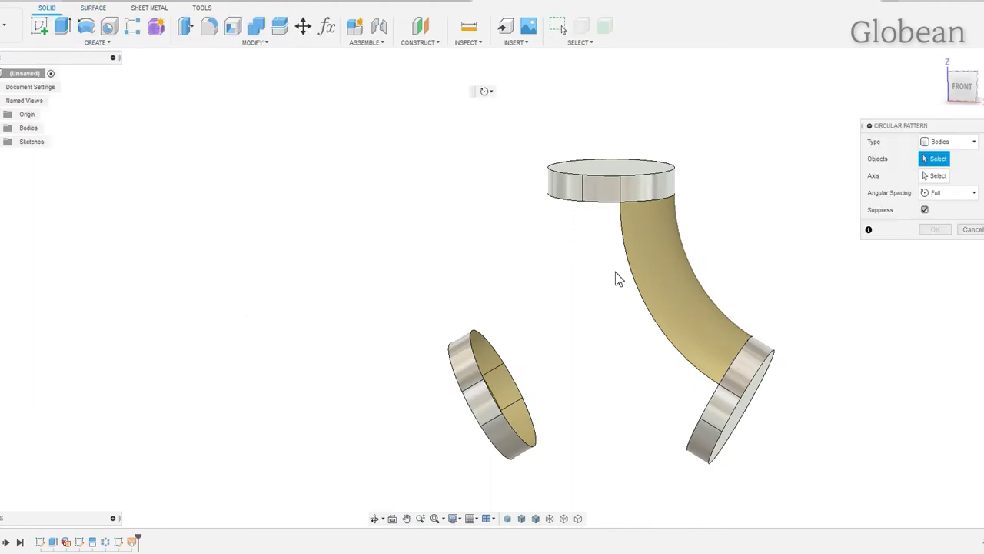
left_click(695, 254)
left_click(697, 261)
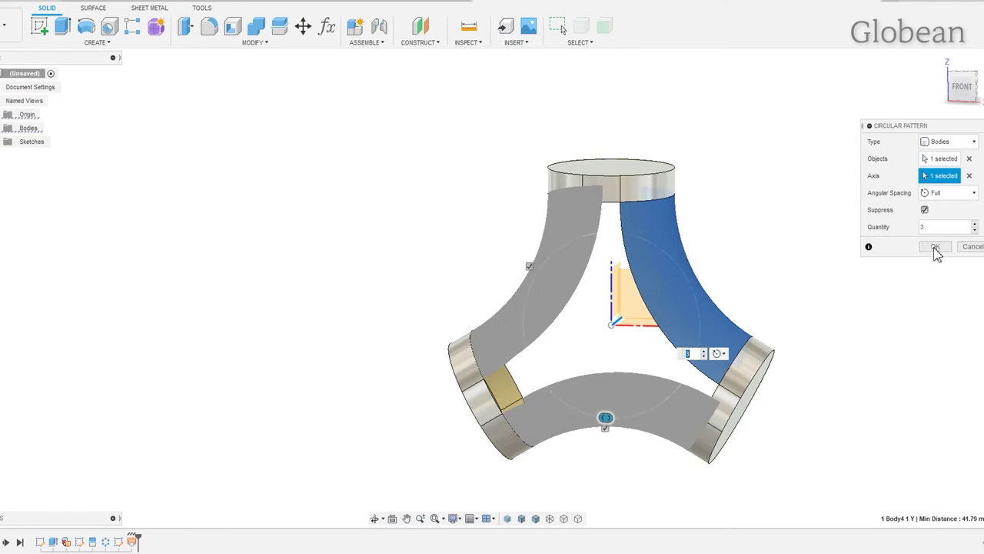
left_click(935, 247)
left_click(93, 9)
Step: Stitch all the tube surfaces together
left_click(186, 26)
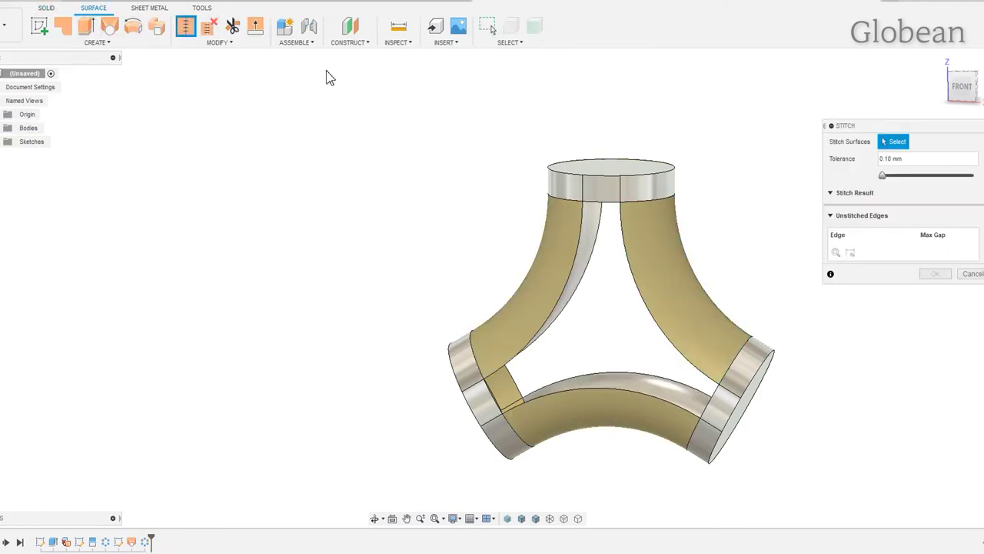
left_click_drag(325, 77, 805, 492)
left_click(937, 492)
Step: Fill the central gap between the arms with a tangent (G1) patch surface
left_click(63, 26)
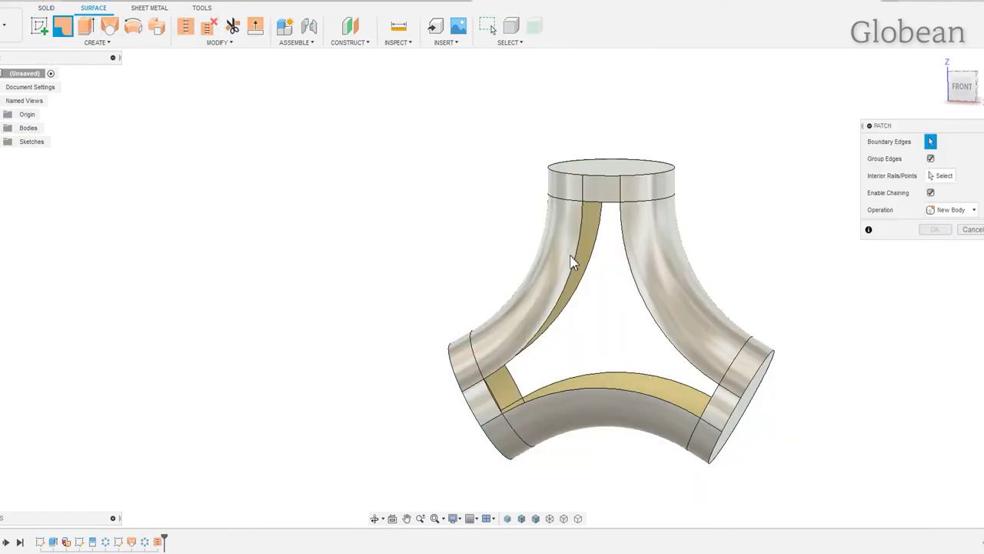
left_click(579, 262)
left_click(913, 185)
left_click(929, 204)
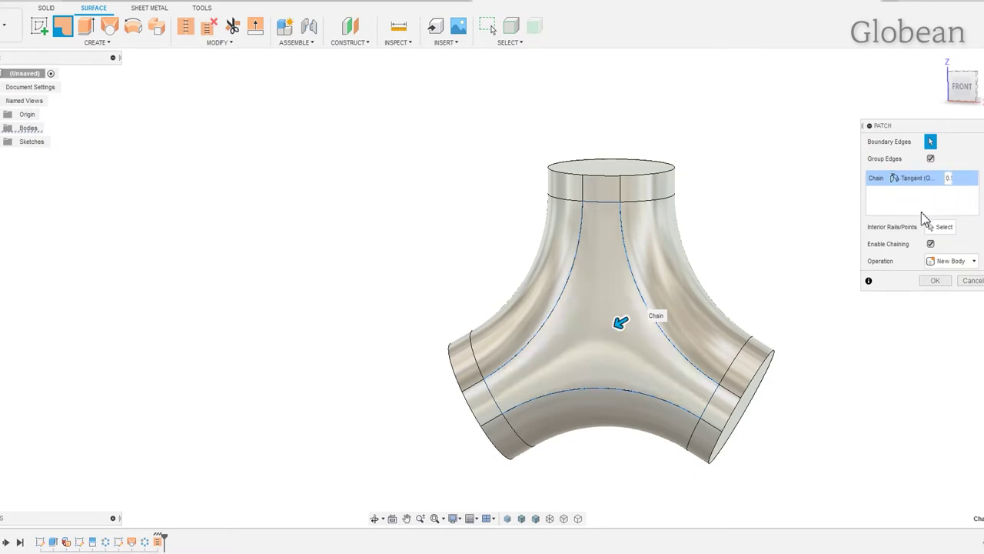
key("Return")
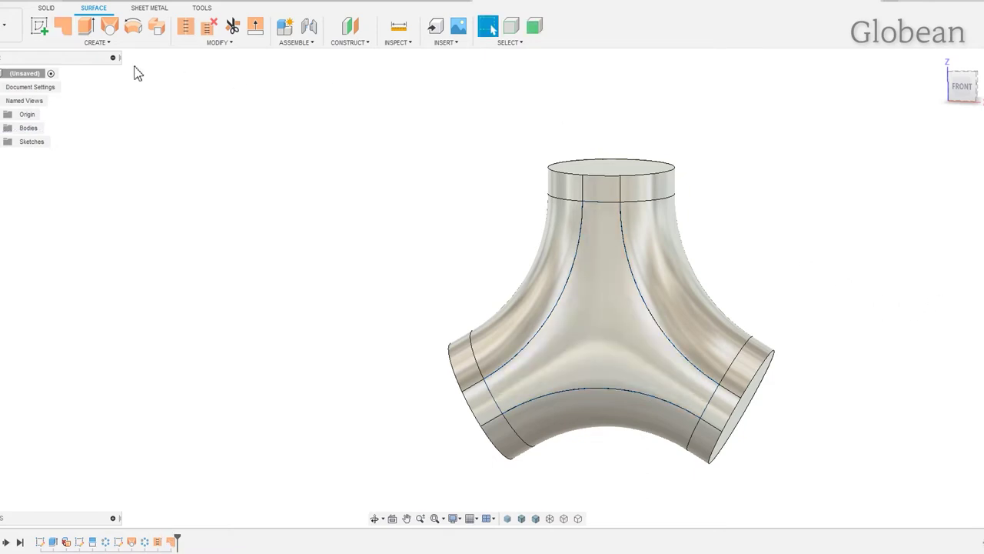
left_click(97, 42)
left_click(79, 200)
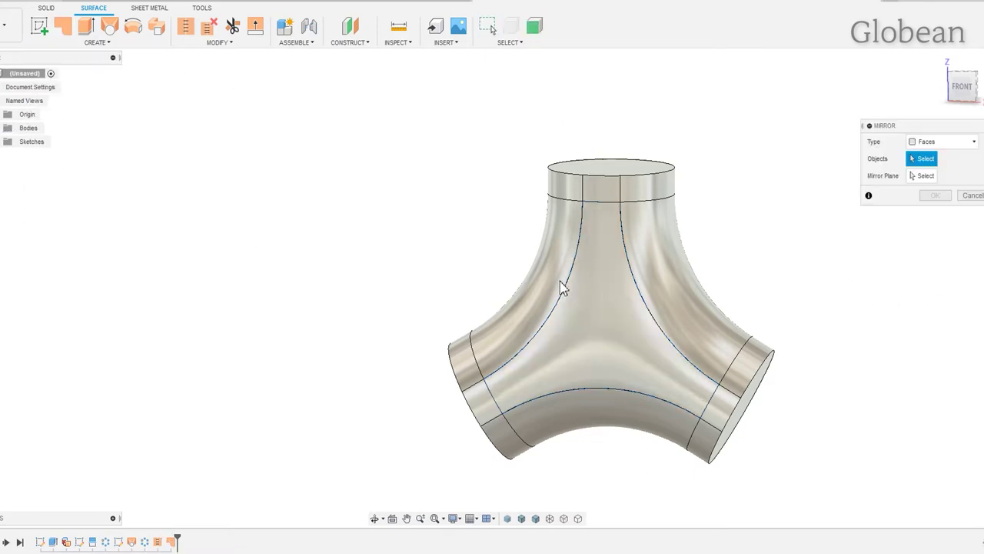
Step: Mirror the patch face across the centre plane
left_click(613, 320)
middle_click_drag(859, 259, 757, 259, "shift")
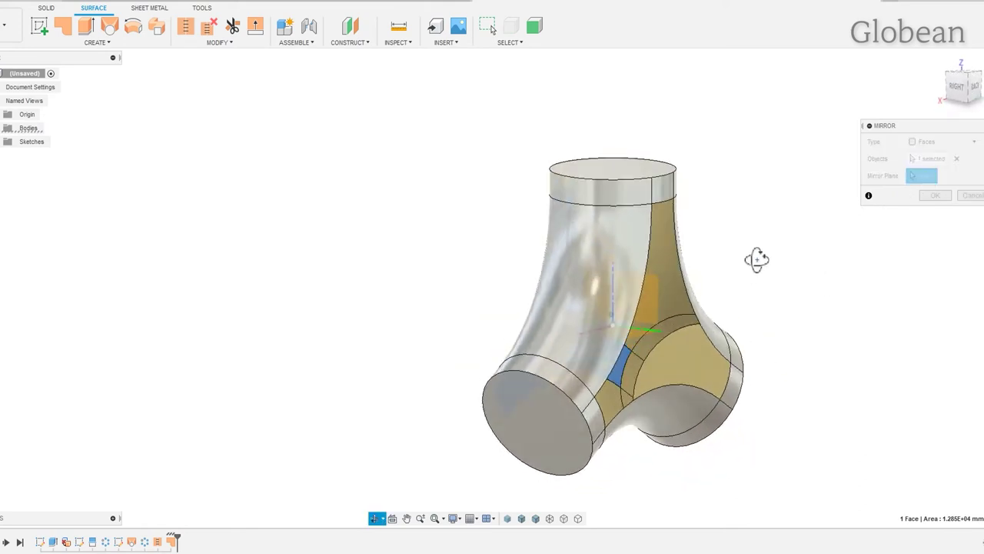
left_click(593, 302)
left_click(943, 195)
Step: Stitch every junction surface into one solid body, Body10
left_click_drag(446, 97, 818, 521)
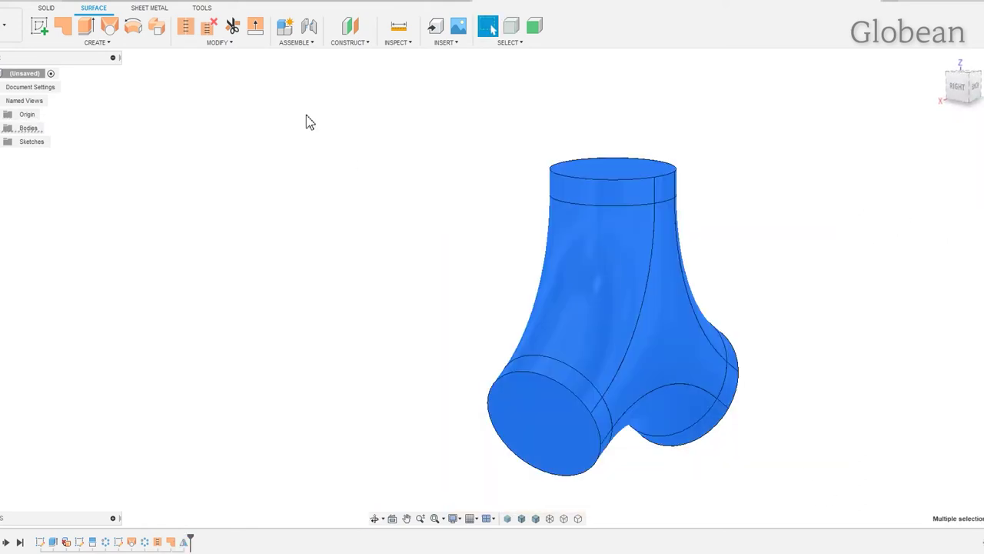
left_click(185, 26)
left_click(938, 323)
left_click(962, 86)
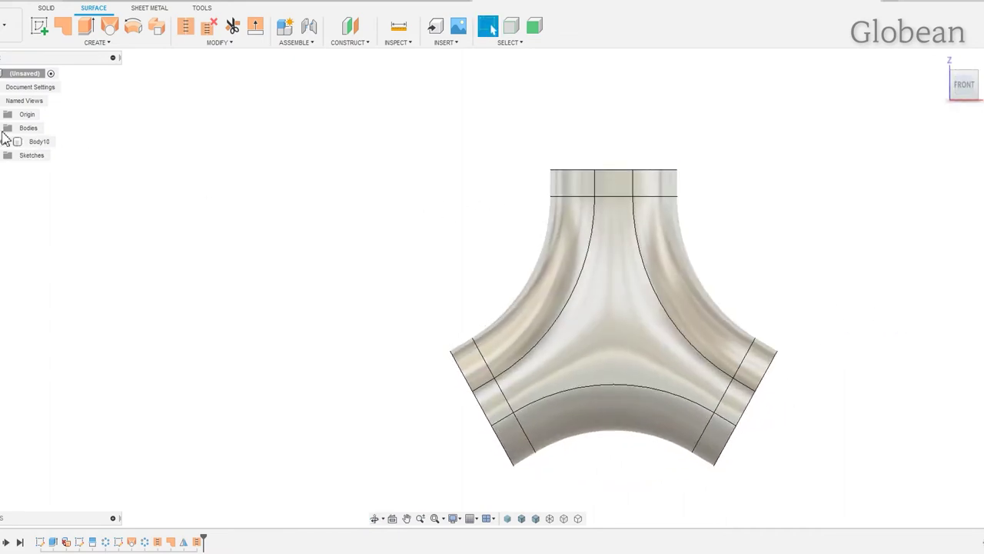
left_click(16, 142)
Step: Rotate Body10 180° about an edge so its straight arm points down
key("m")
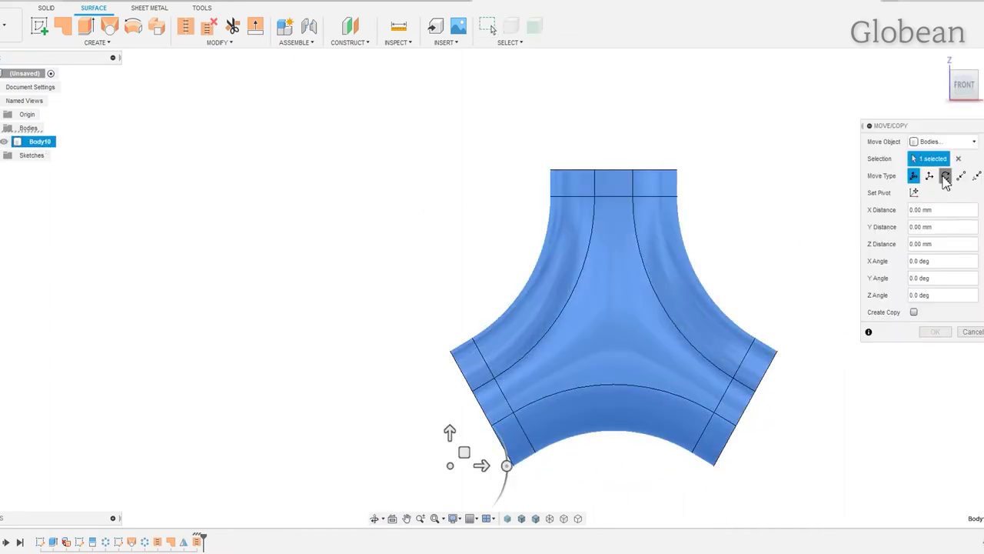
left_click(946, 176)
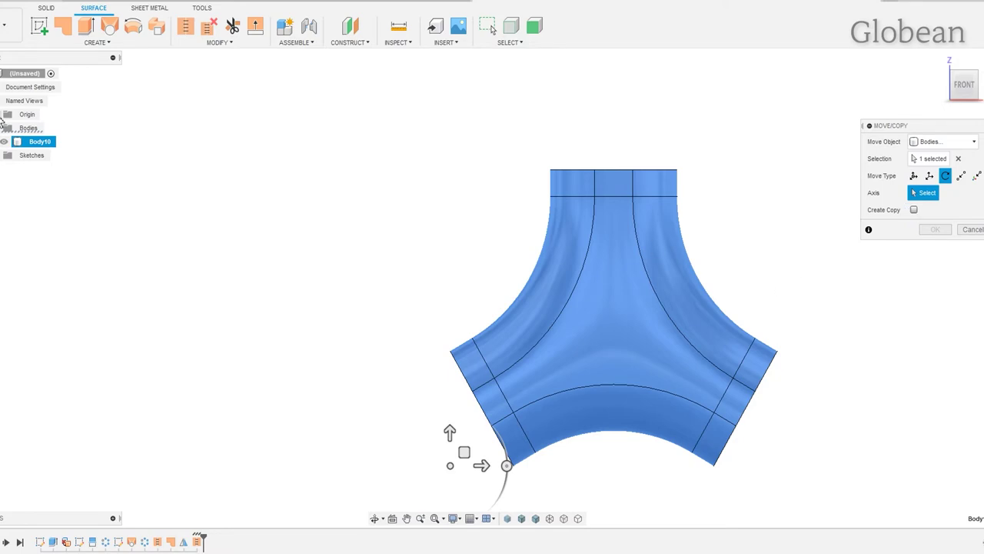
left_click(653, 331)
type("180")
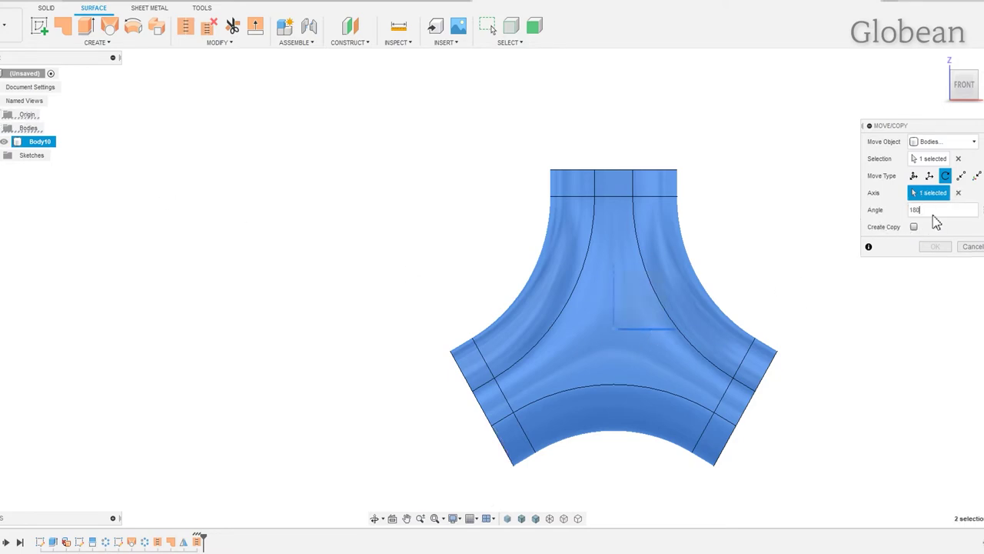
key("Return")
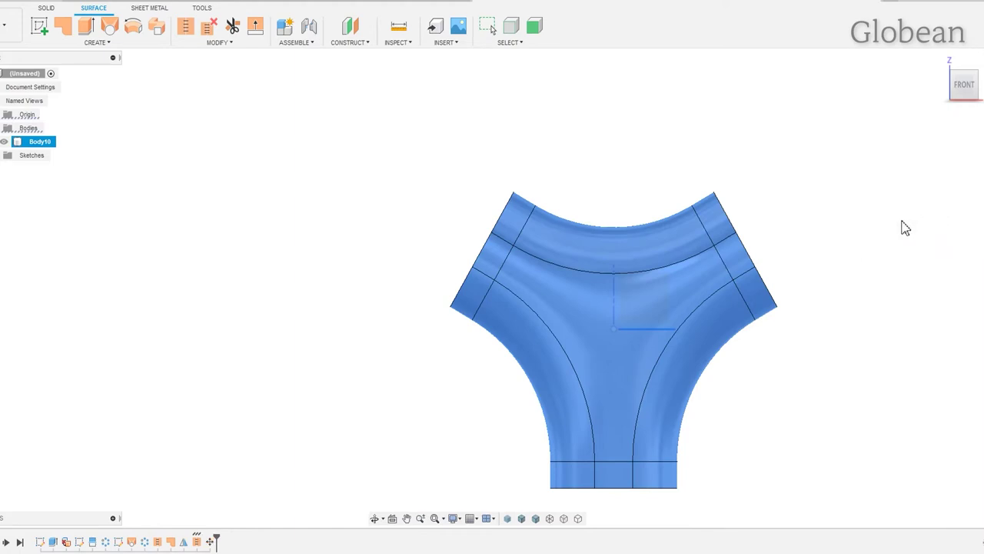
left_click(905, 227)
mouse_move(845, 274)
middle_mouse_down("shift")
mouse_move(747, 374)
mouse_move(488, 246)
middle_mouse_up("shift")
Step: Shell Body10 inward, removing the bottom, left and right end caps
left_click(48, 14)
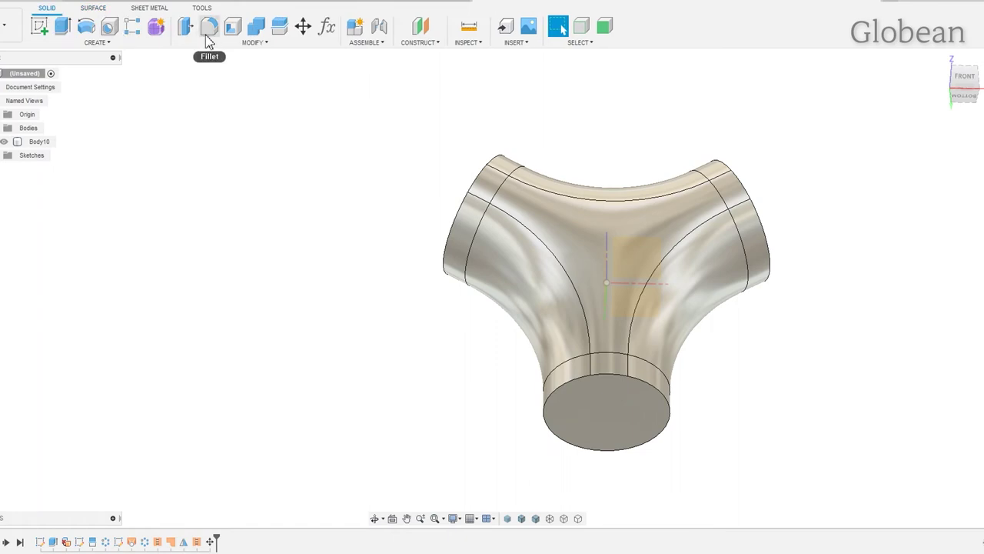
left_click(233, 27)
left_click(607, 412)
middle_click_drag(606, 412, 601, 357, "shift")
left_click(484, 223)
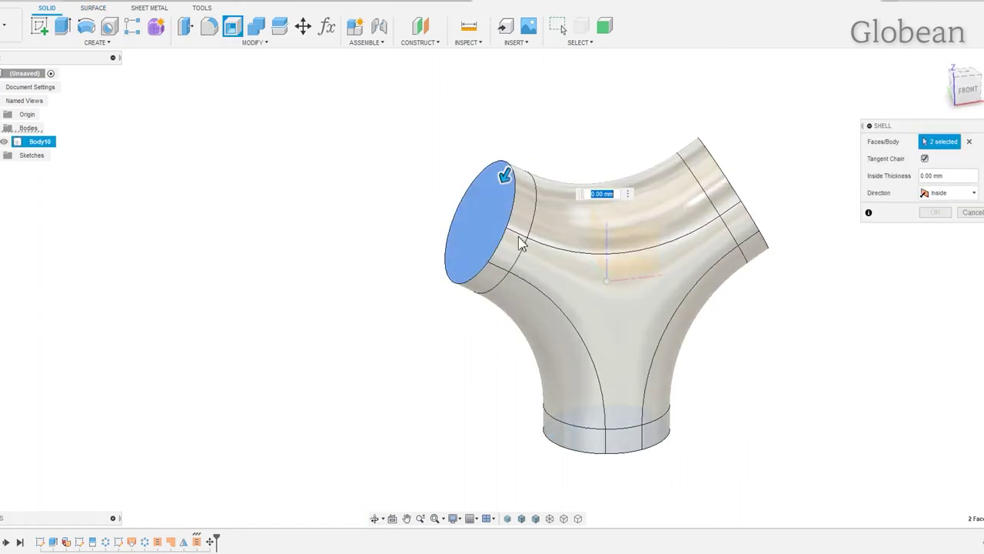
middle_click_drag(485, 223, 622, 259, "shift")
left_click(622, 259)
middle_click_drag(738, 346, 780, 299, "shift")
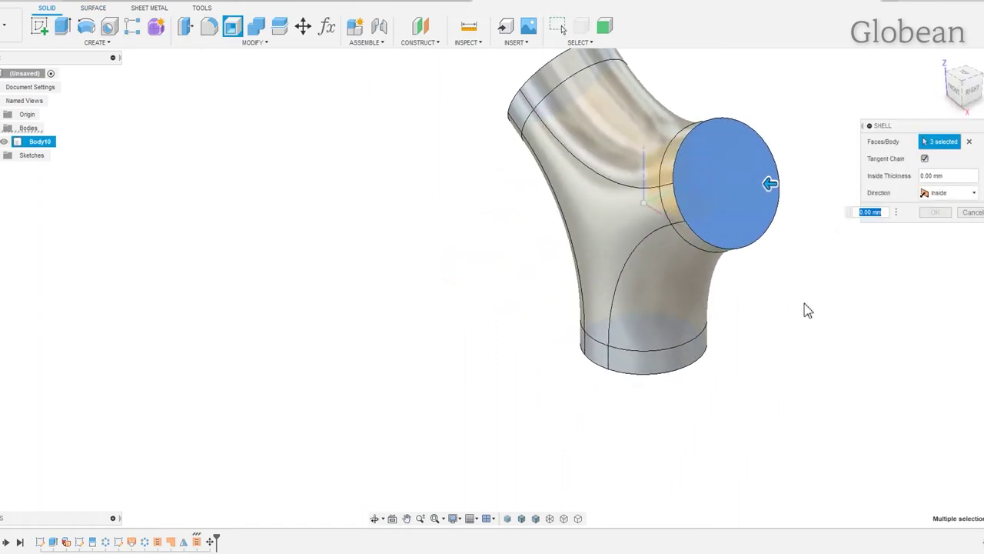
type("5")
key("Return")
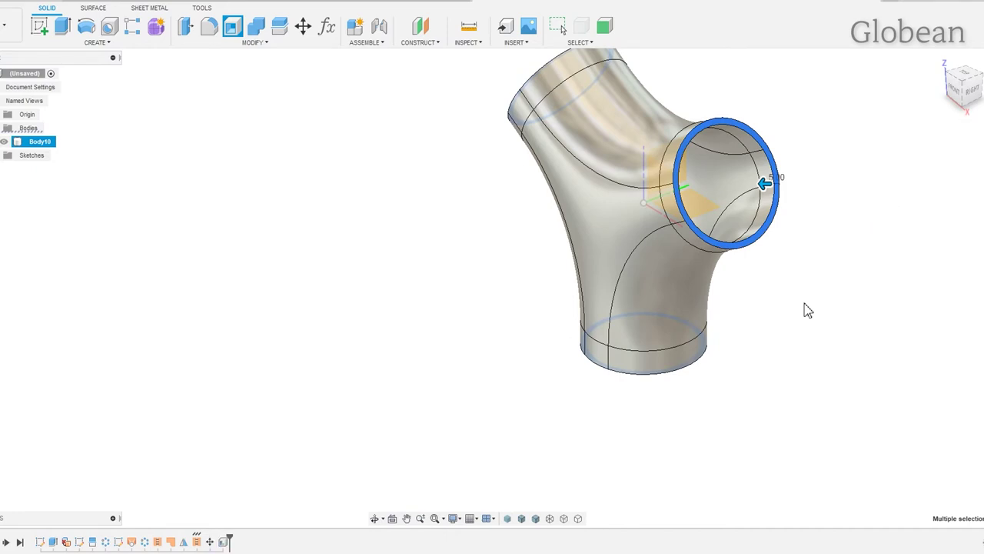
mouse_move(676, 341)
middle_mouse_down("shift")
mouse_move(652, 341)
mouse_move(667, 331)
mouse_move(451, 391)
middle_mouse_up("shift")
key("Escape")
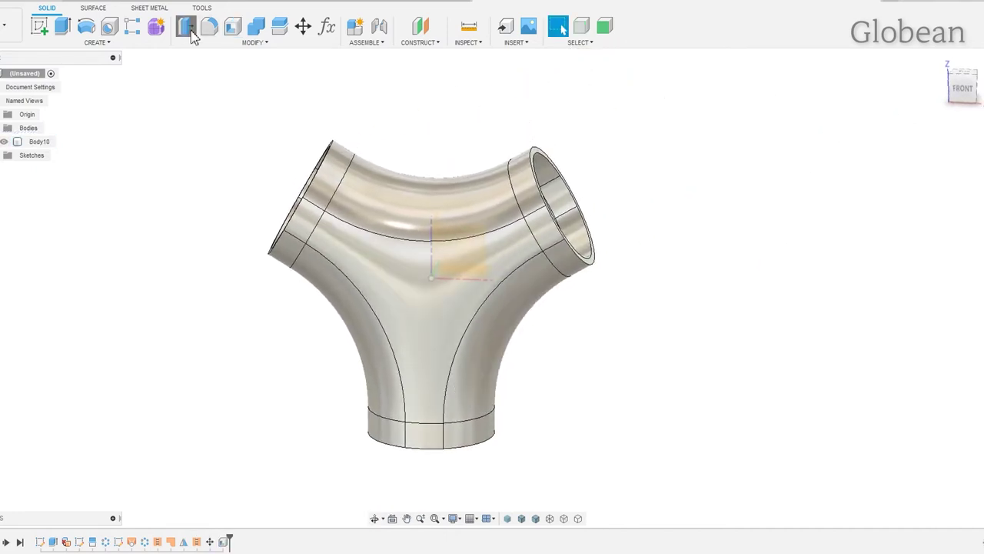
Step: Begin a press-pull on the upper-right rim and cancel the unwanted rounding
left_click(190, 31)
left_click(536, 158)
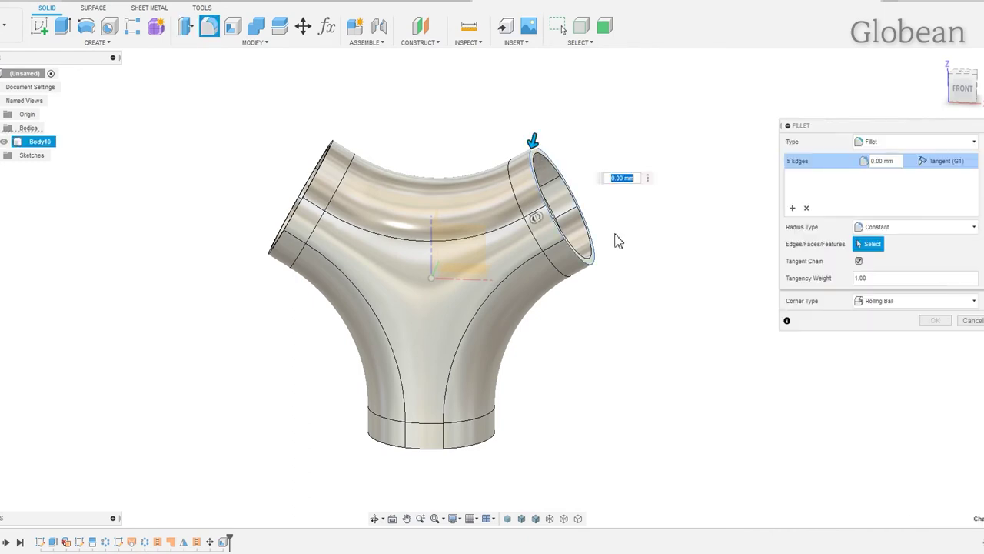
key("Escape")
middle_click_drag(621, 239, 225, 116, "shift")
Step: Offset the right arm's end rim face 207.53 mm to lengthen it
left_click(190, 35)
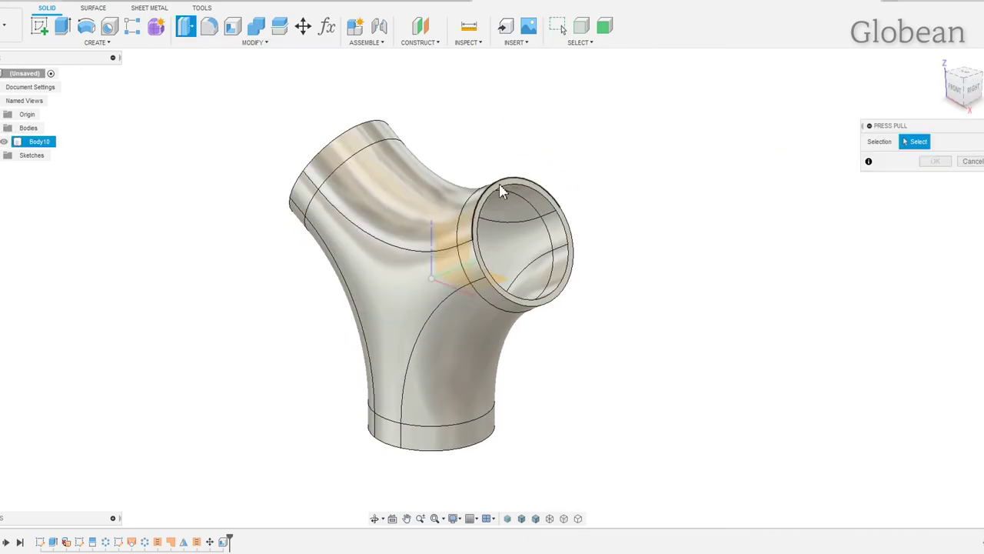
left_click(501, 190)
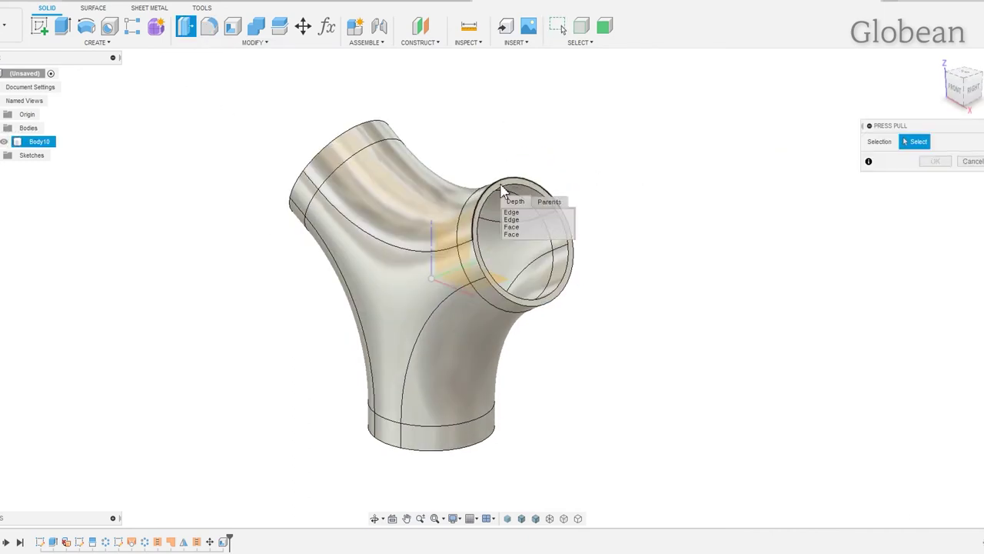
left_click(517, 234)
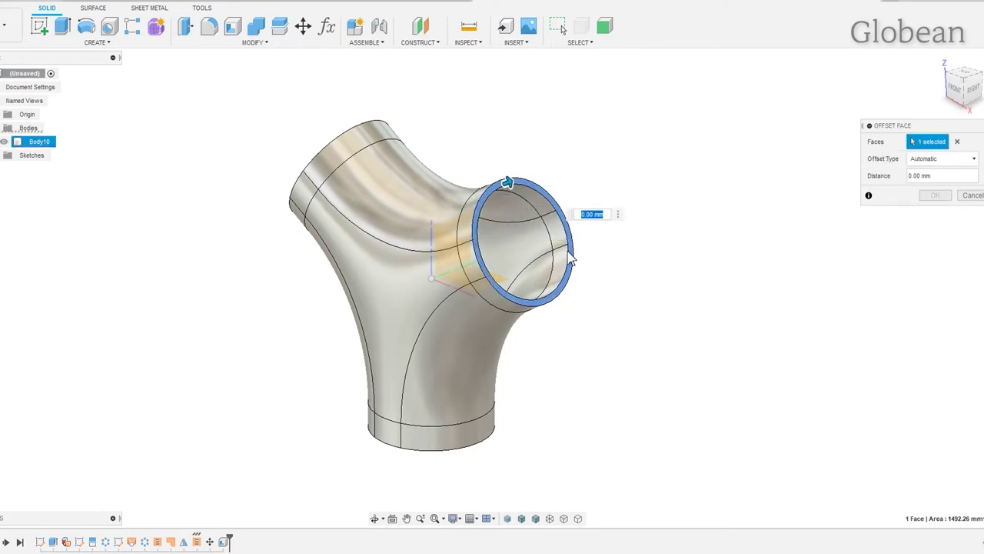
middle_click_drag(550, 220, 544, 161, "shift")
left_click_drag(544, 161, 696, 80)
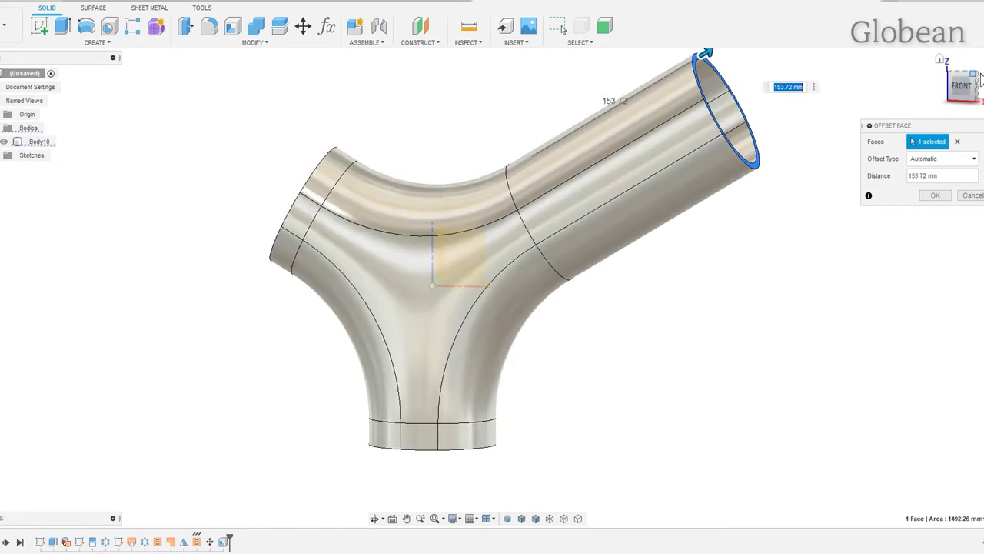
middle_click_drag(682, 282, 615, 315, "shift")
left_click_drag(695, 108, 745, 83)
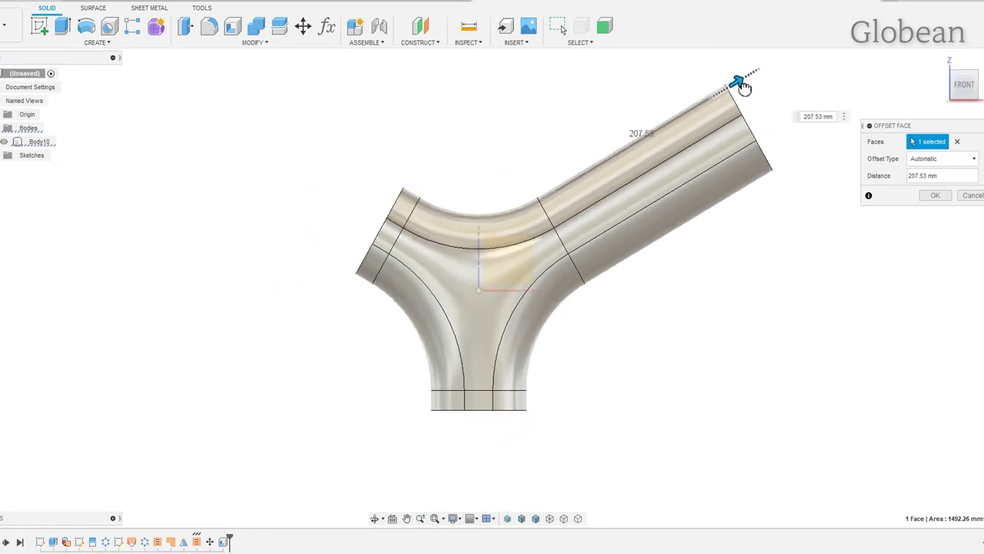
key("Return")
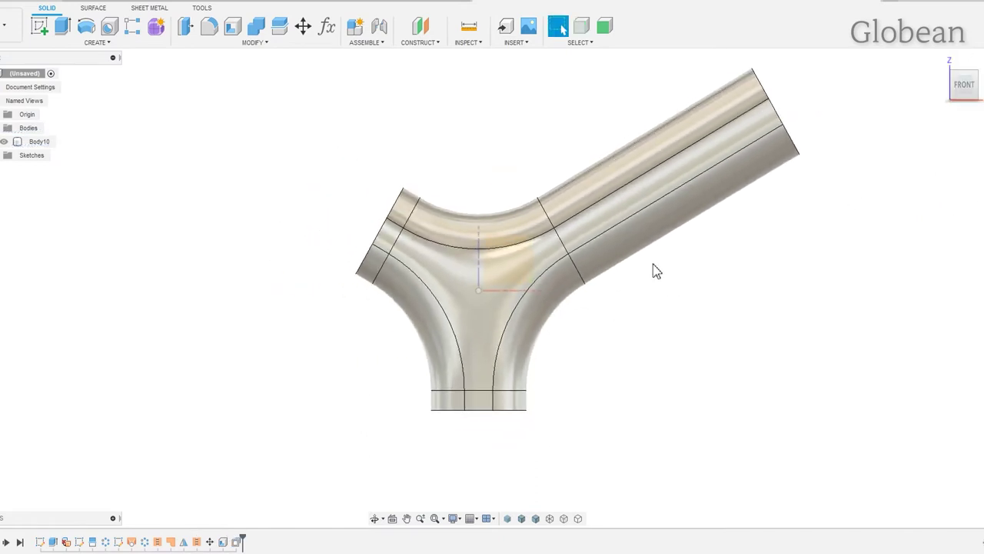
middle_click_drag(615, 311, 602, 196, "shift")
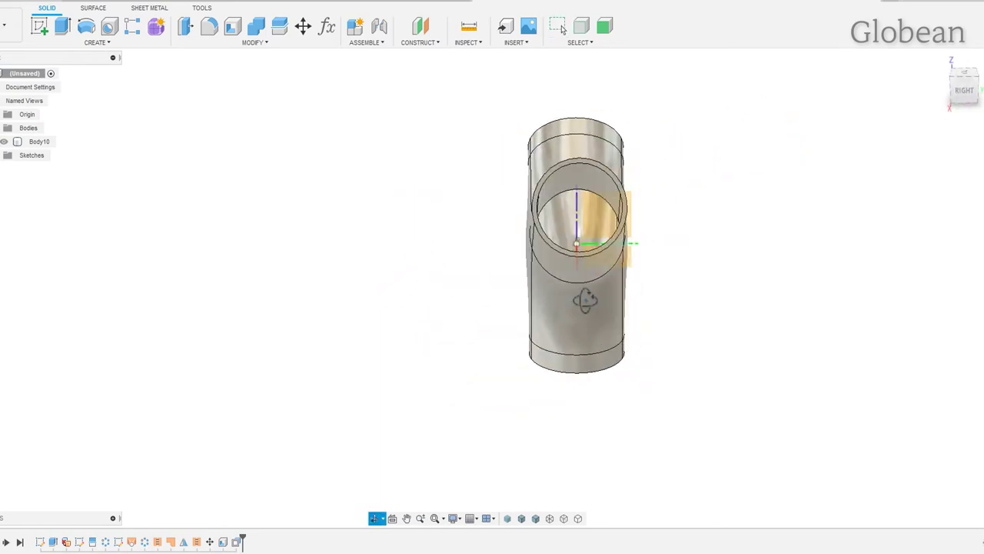
Step: Start a sketch on the angled arm's end face and project its circular end edge
key("s")
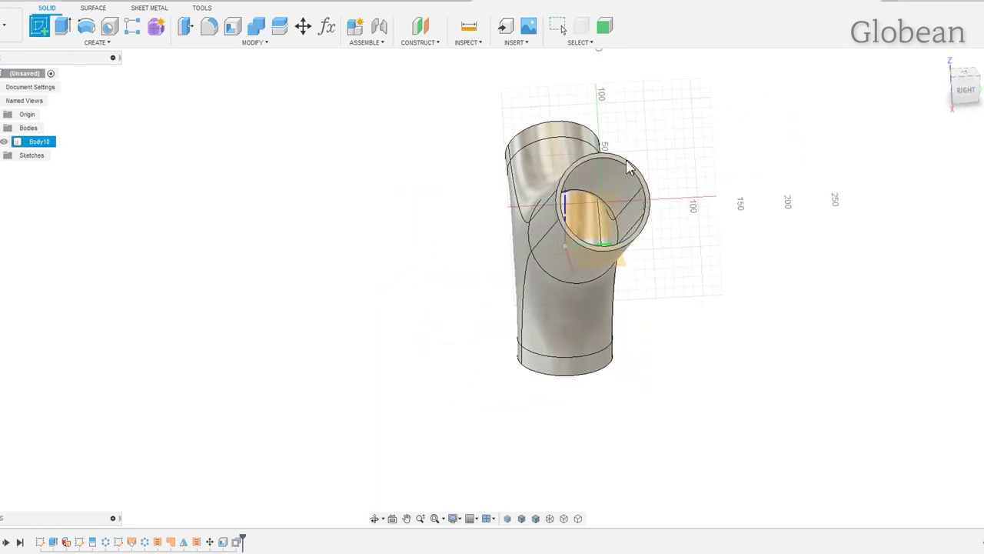
left_click(631, 166)
key("p")
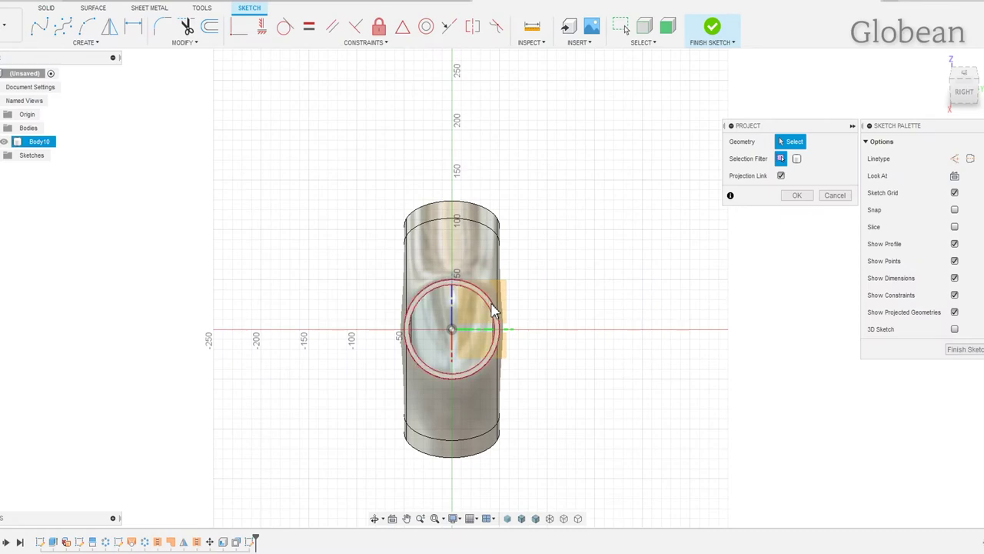
left_click(498, 310)
scroll(523, 323, "up", 1)
left_click(797, 195)
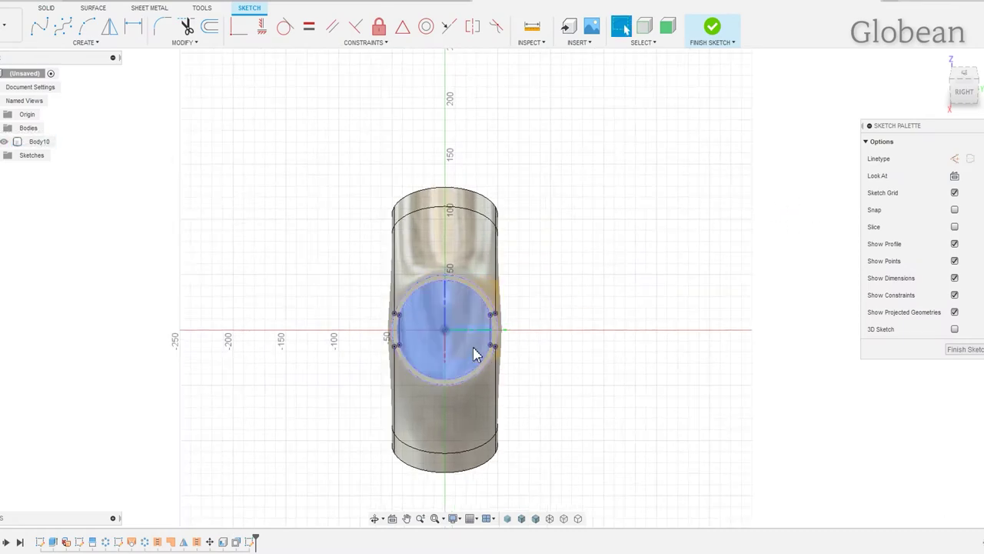
scroll(475, 352, "up", 2)
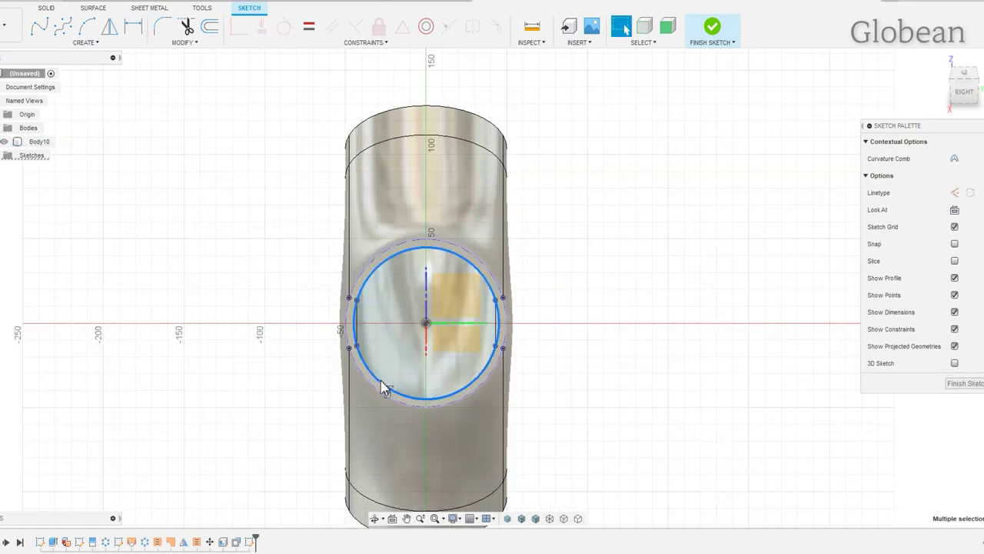
left_click(530, 378)
Step: Extrude the projected end circle about 10.82 mm, joined to the pipe
mouse_move(530, 378)
middle_mouse_down("shift")
mouse_move(582, 367)
mouse_move(508, 321)
middle_mouse_up("shift")
key("e")
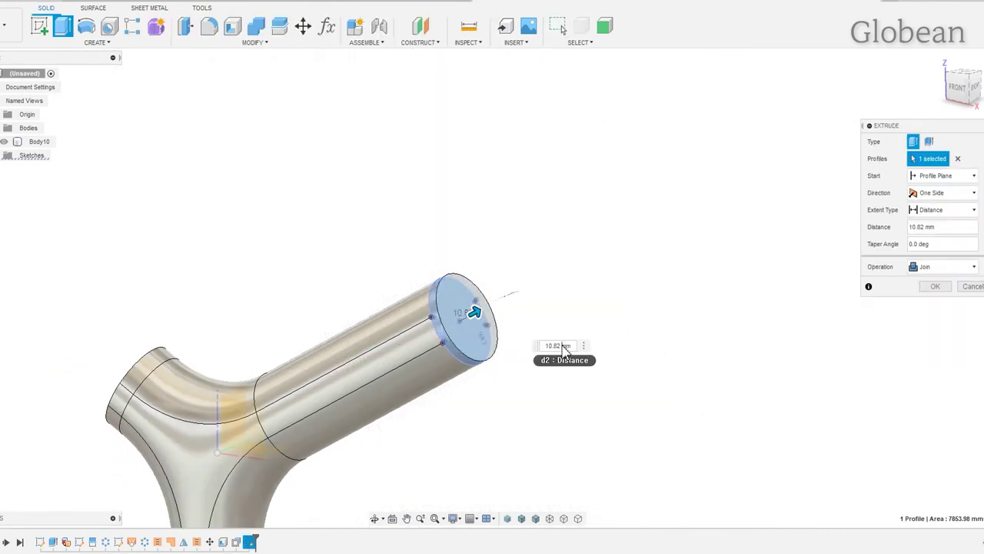
key("Return")
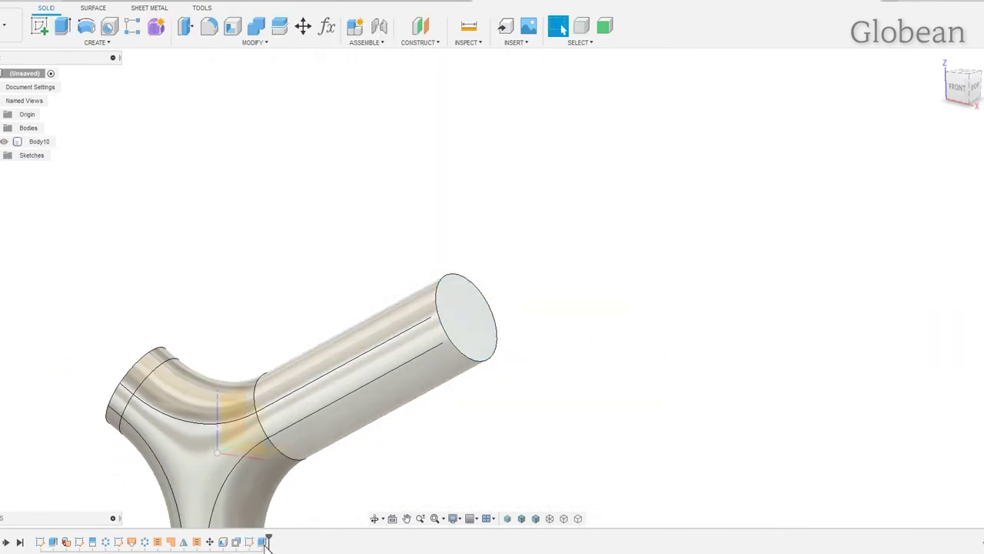
mouse_move(423, 444)
middle_mouse_down("shift")
mouse_move(516, 336)
mouse_move(214, 329)
middle_mouse_up("shift")
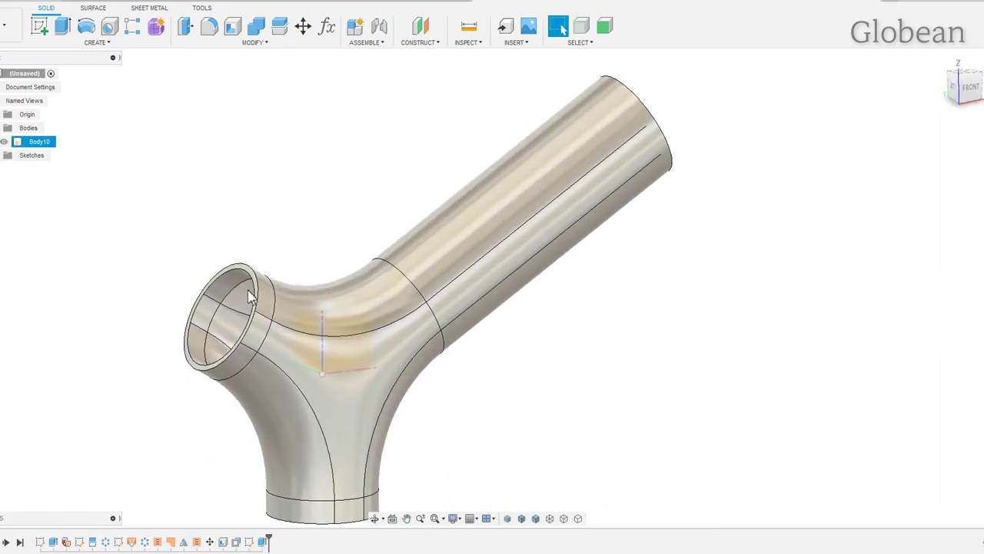
Step: Sketch on the Y-pipe's open end face and project its circular edge
left_click(214, 330)
key("p")
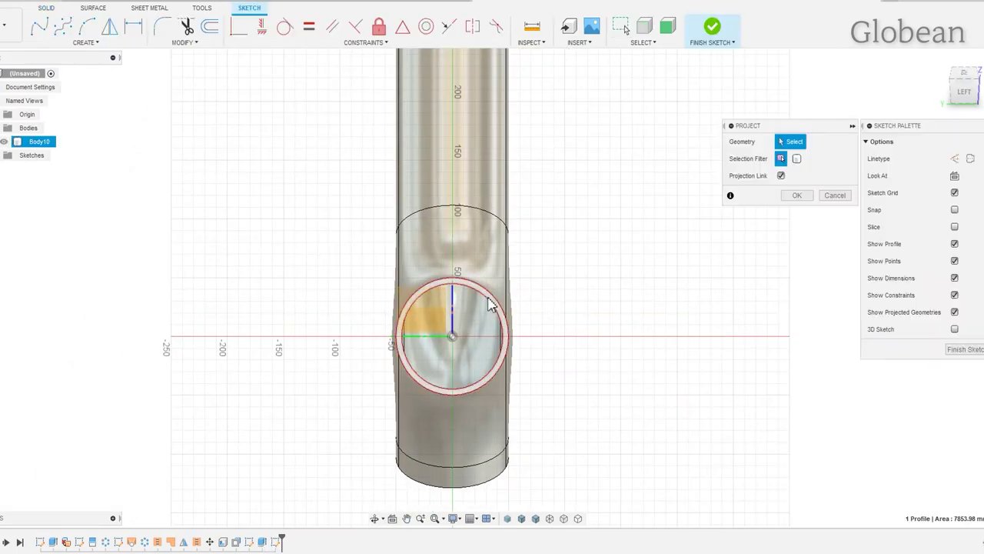
left_click(492, 306)
left_click(797, 195)
left_click(496, 317)
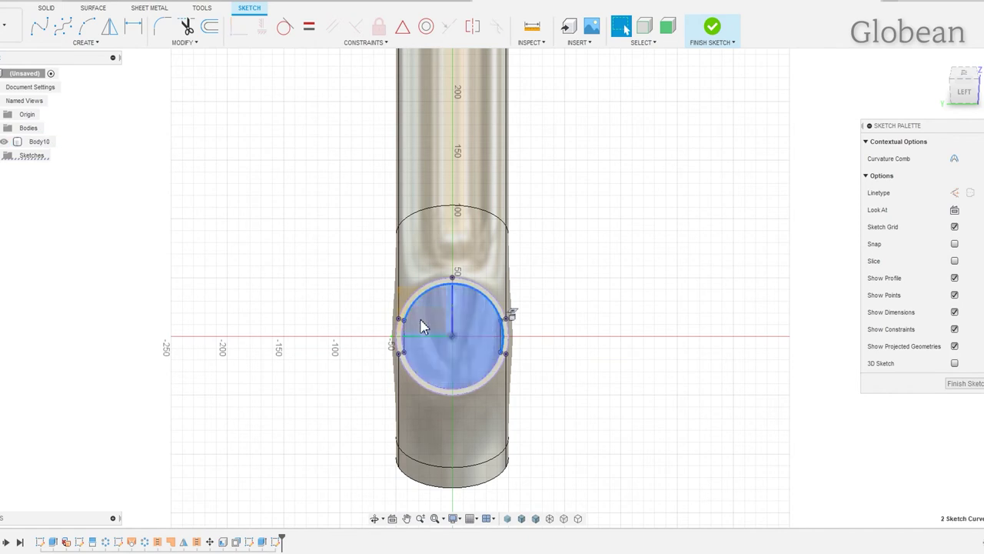
Step: Extrude the open end's circle profile 10 mm to cap it
key("e")
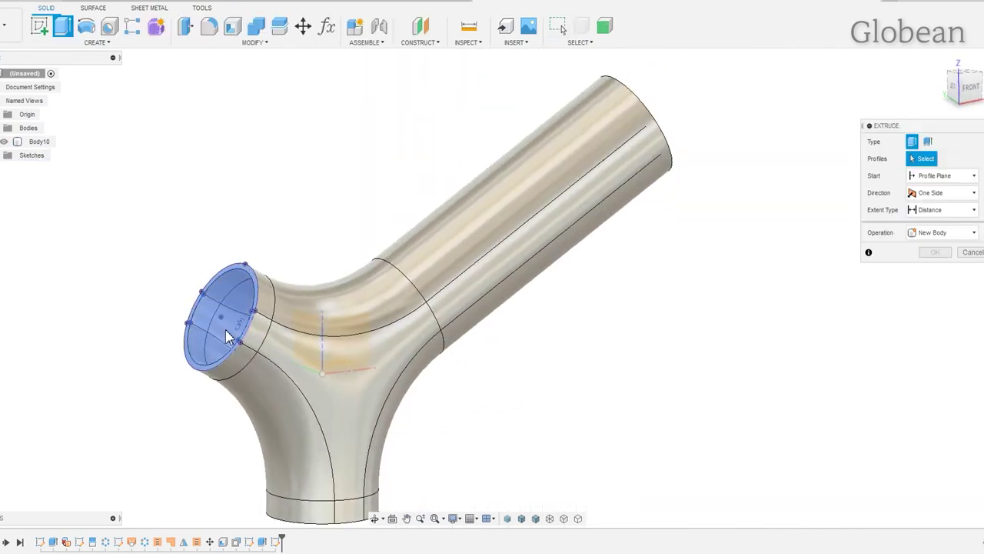
left_click(215, 313)
left_click_drag(213, 314, 205, 310)
type("10")
key("Return")
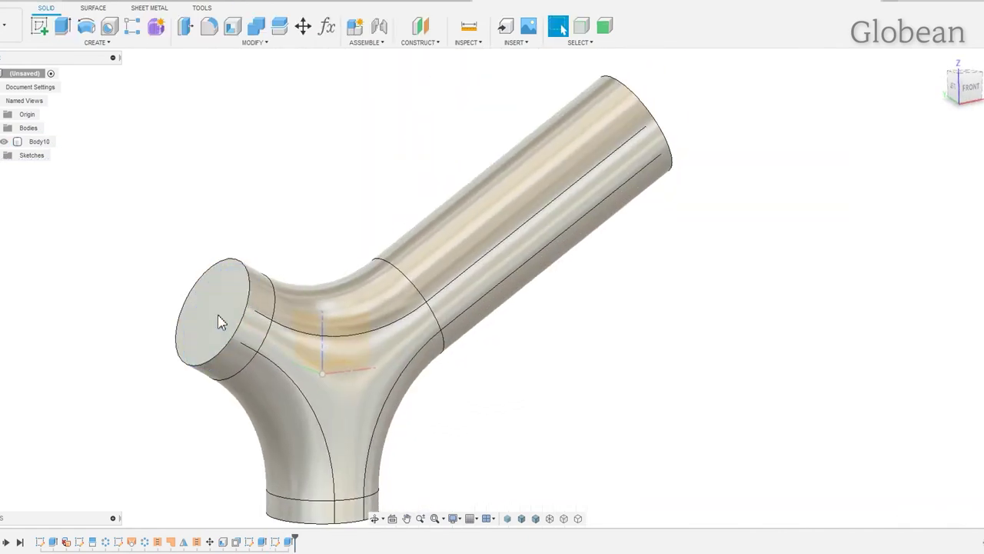
Step: Fillet the pipe-end edges with a 4 mm radius
middle_click_drag(387, 345, 393, 374, "shift")
key("f")
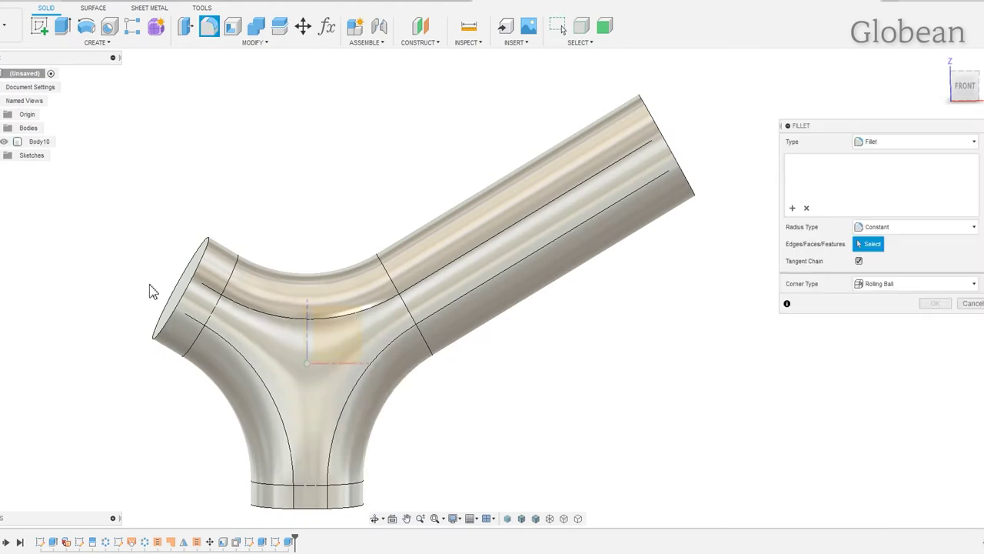
left_click(162, 283)
left_click(360, 513)
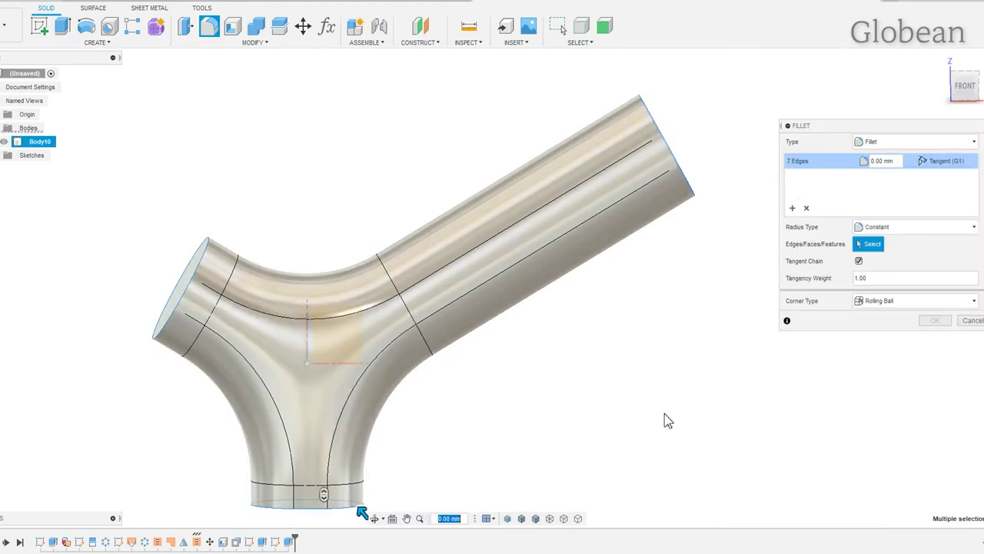
type("2")
key("BackSpace")
type("4")
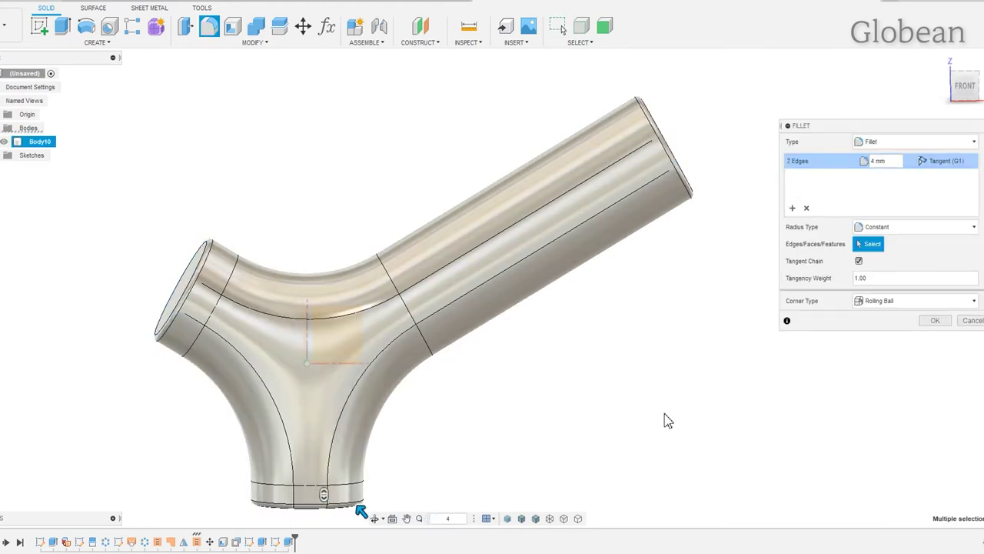
key("Return")
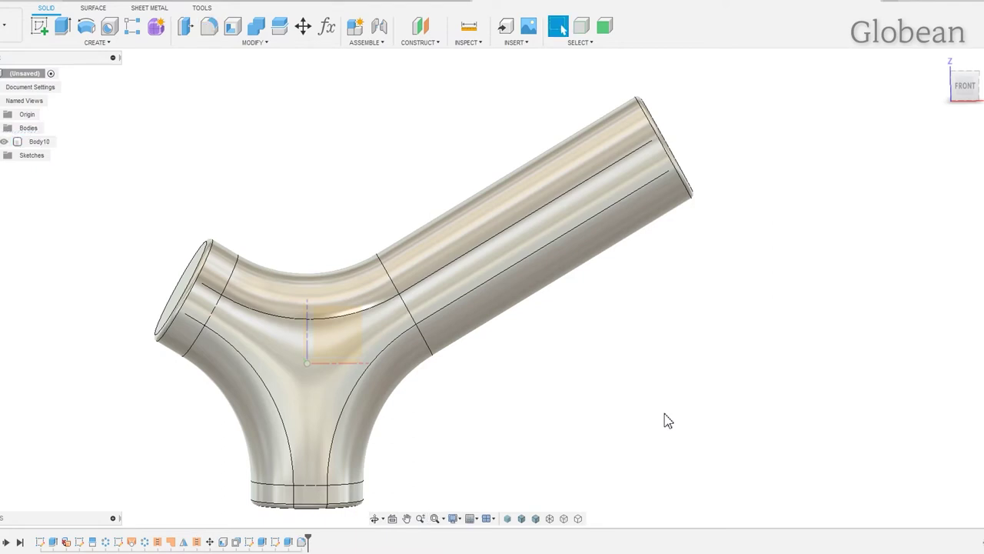
left_click(940, 60)
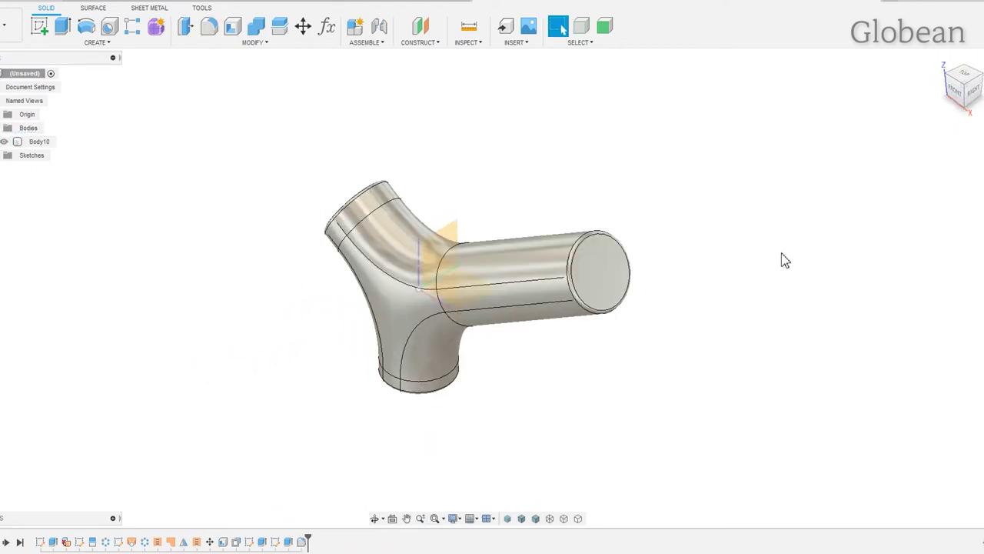
mouse_move(785, 260)
middle_mouse_down("shift")
mouse_move(826, 218)
mouse_move(881, 208)
mouse_move(966, 226)
mouse_move(971, 237)
middle_mouse_up("shift")
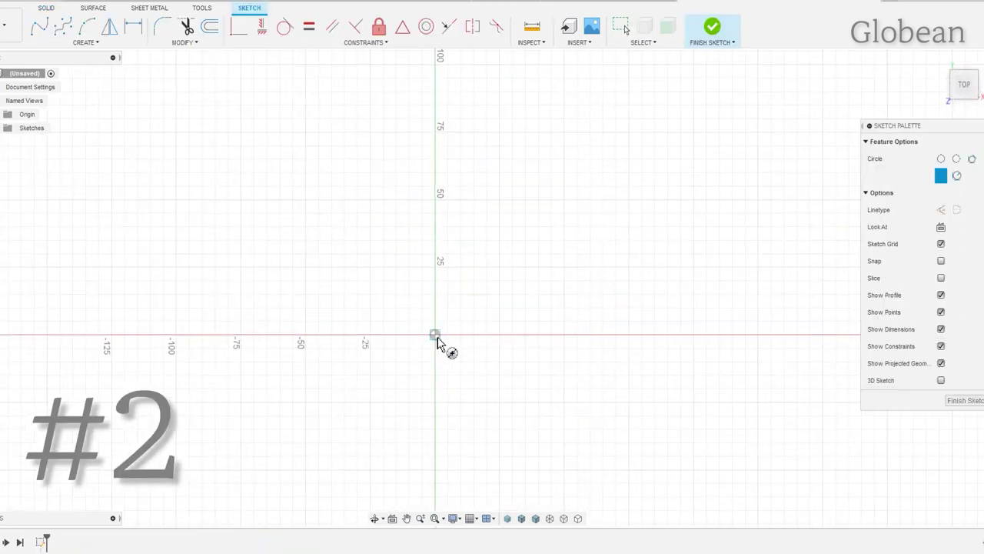
Step: Draw a 90 mm circle at the origin, extrude it 130 mm, and view the cylinder from the front
left_click(436, 335)
left_click(504, 424)
type("90")
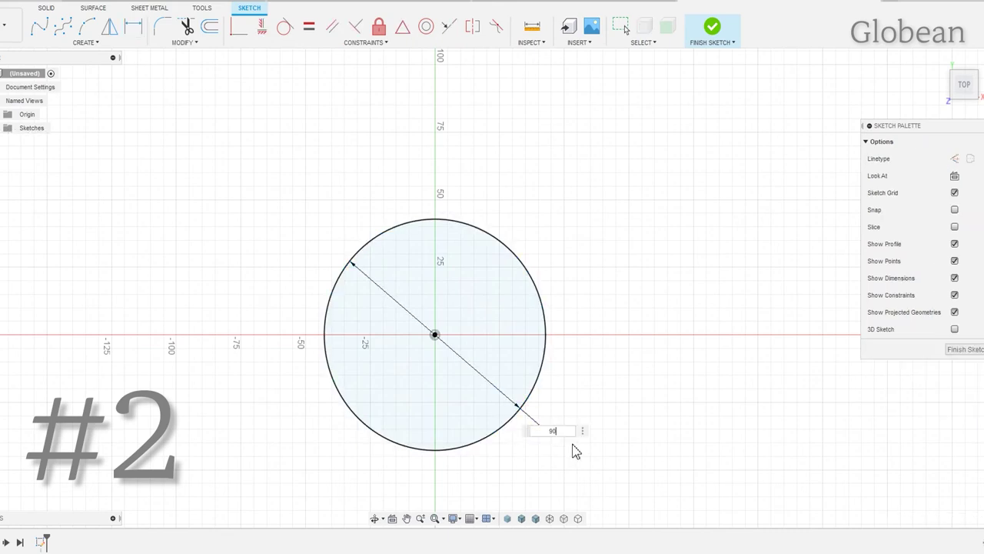
key("Return")
key("e")
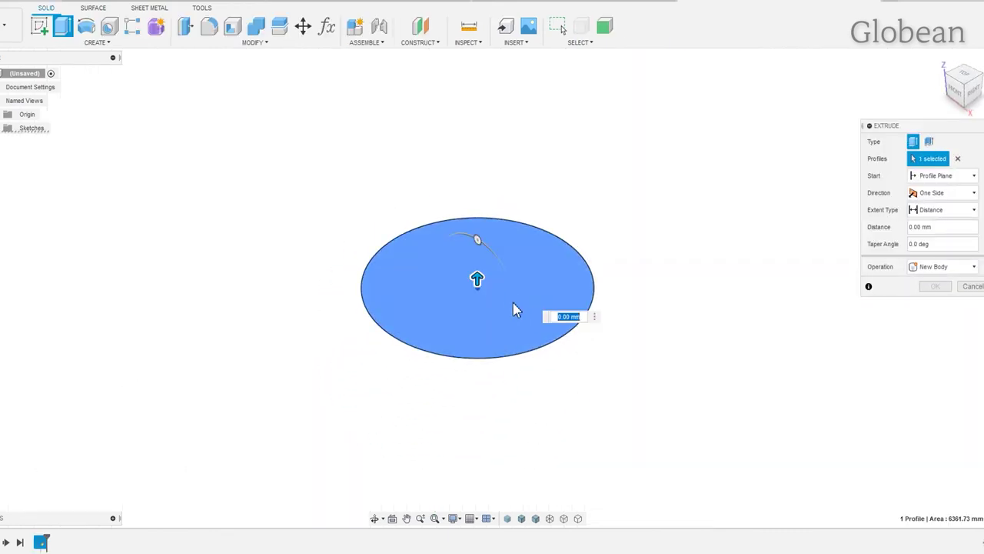
type("130")
key("Return")
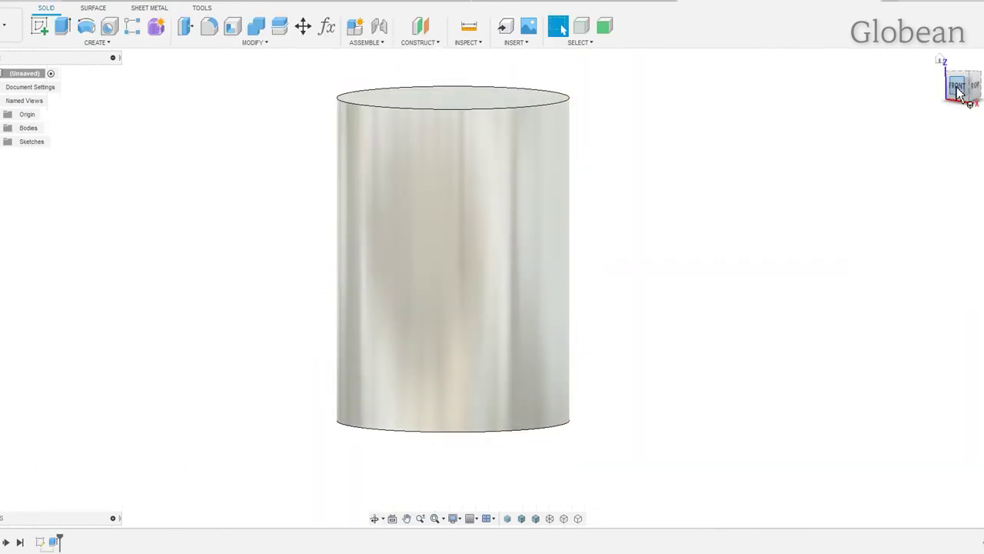
left_click(958, 89)
scroll(807, 154, "down", 2)
mouse_move(807, 154)
middle_mouse_down()
mouse_move(663, 331)
mouse_move(604, 240)
middle_mouse_up()
Step: Sketch two control-point splines on the front plane above the cylinder
left_click(513, 384)
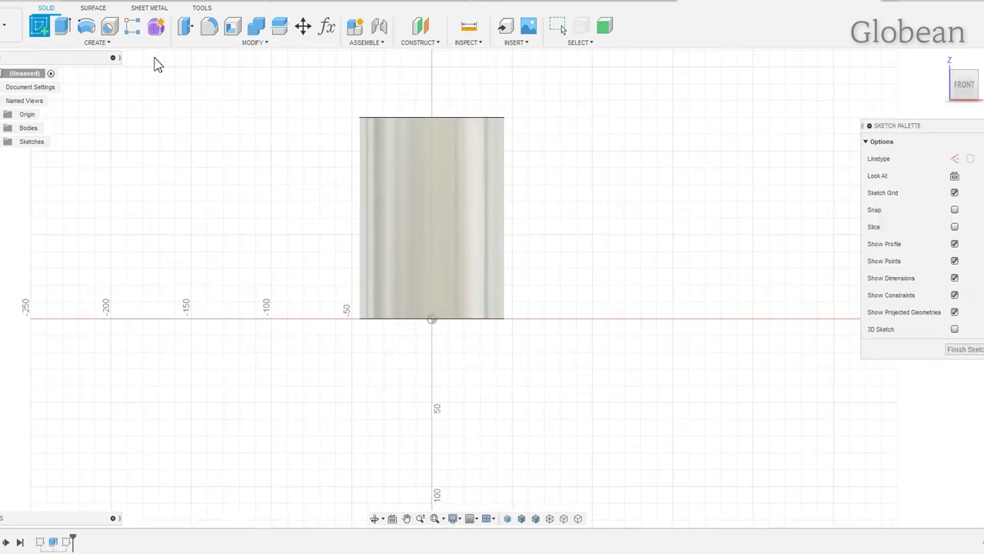
left_click(63, 30)
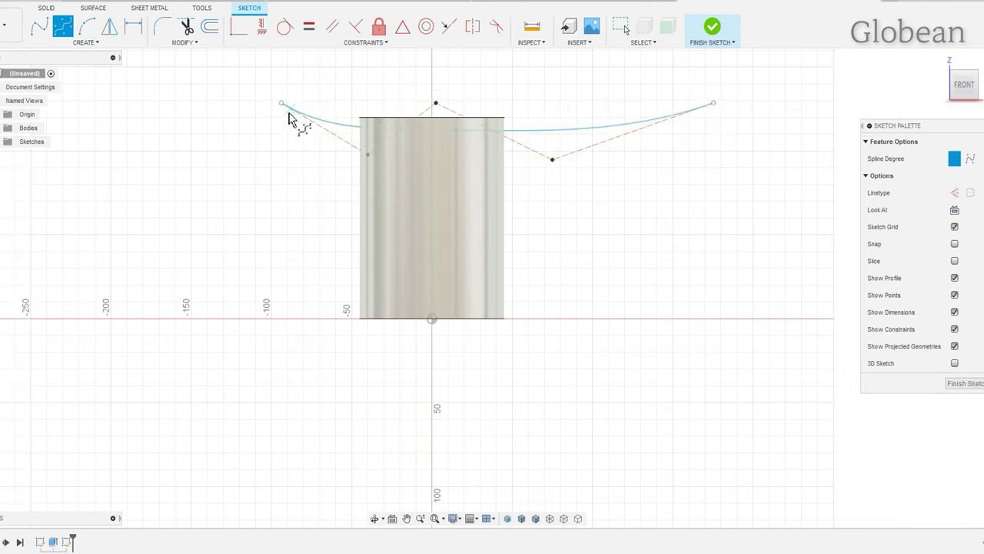
key("Return")
left_click_drag(367, 132, 355, 160)
key("Return")
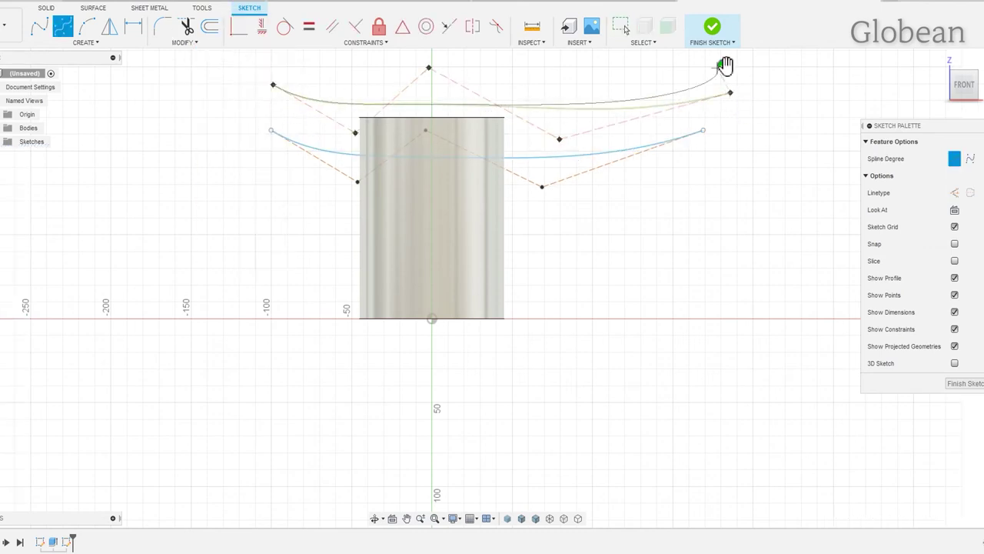
key("Return")
Step: Reshape both splines by moving their control points and right endpoints
left_click_drag(541, 186, 560, 206)
left_click_drag(427, 131, 438, 48)
middle_click_drag(442, 183, 417, 264)
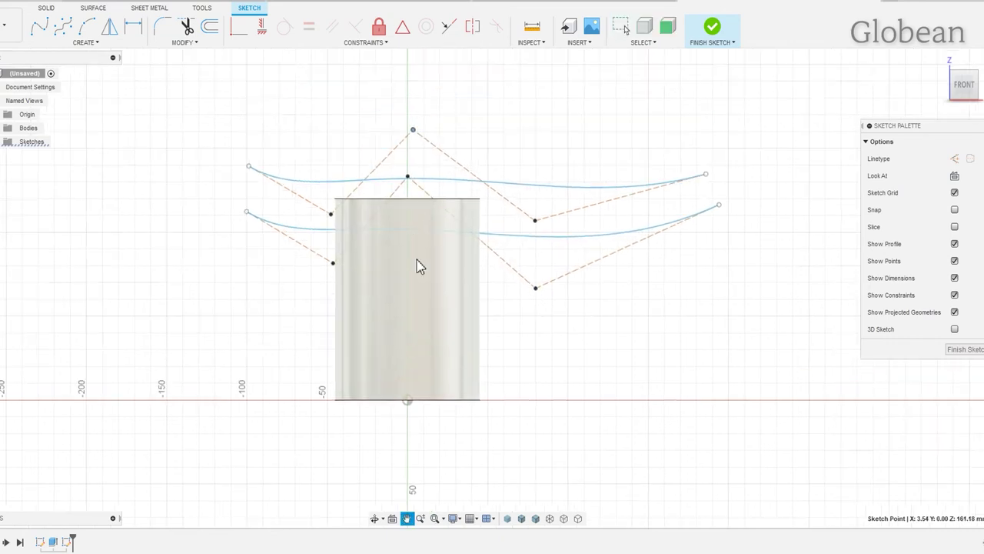
left_click_drag(534, 224, 547, 237)
left_click_drag(714, 176, 723, 165)
left_click_drag(719, 205, 739, 191)
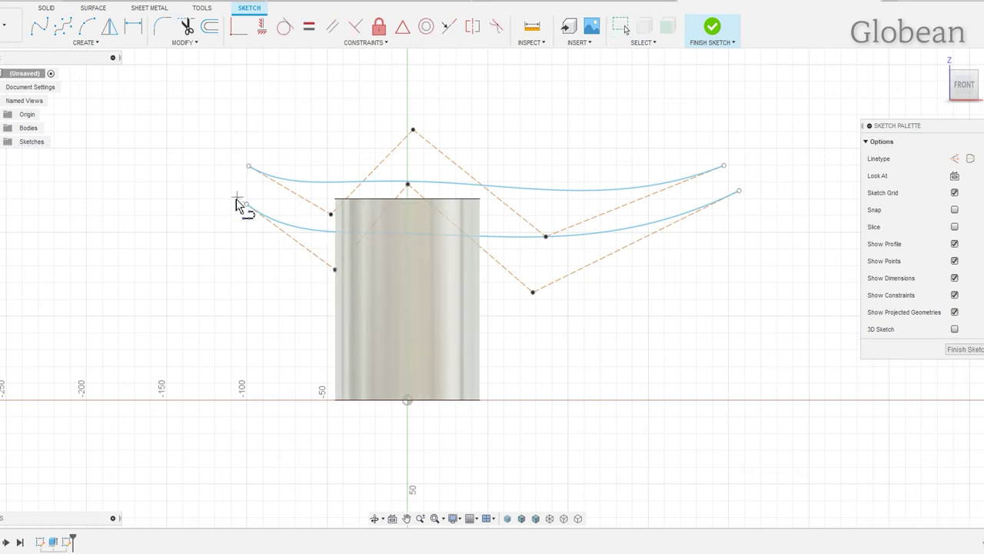
Step: Close the band with end lines, each constrained perpendicular to the splines
left_click(248, 165)
left_click(724, 166)
left_click(738, 191)
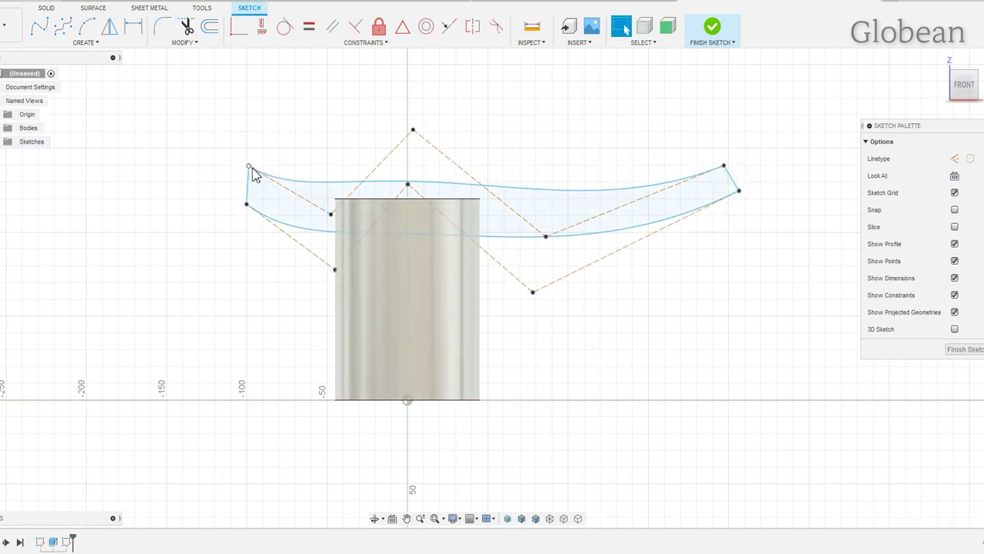
left_click(356, 26)
left_click(245, 196)
left_click(271, 185)
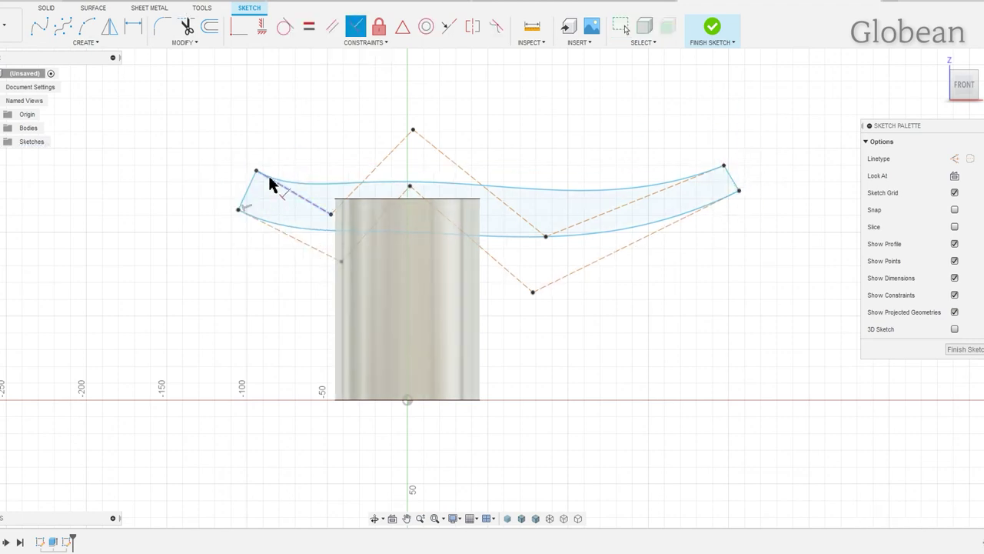
left_click(670, 189)
left_click(733, 180)
left_click(734, 190)
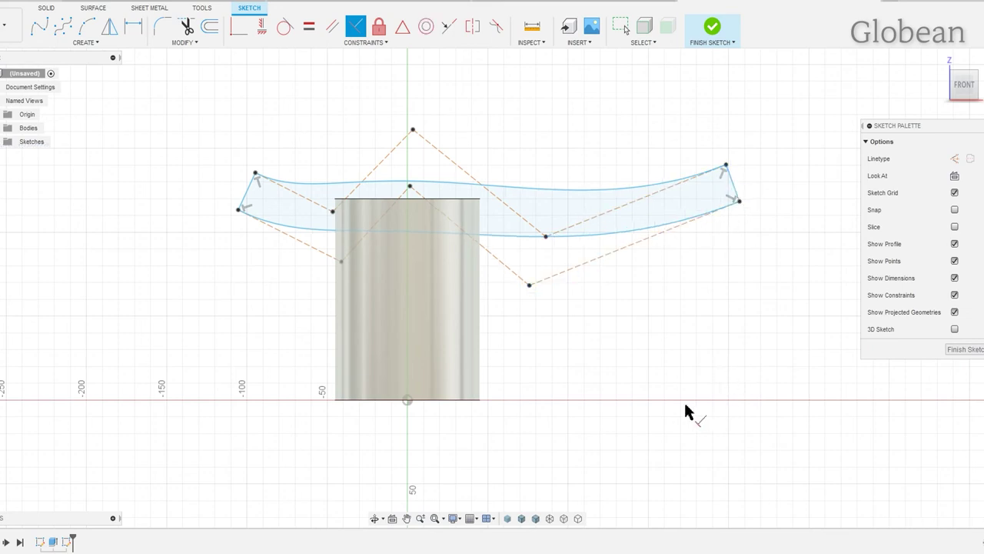
Step: Add a 150 mm baseline from the origin and a 70° angle to the band's end
left_click(409, 401)
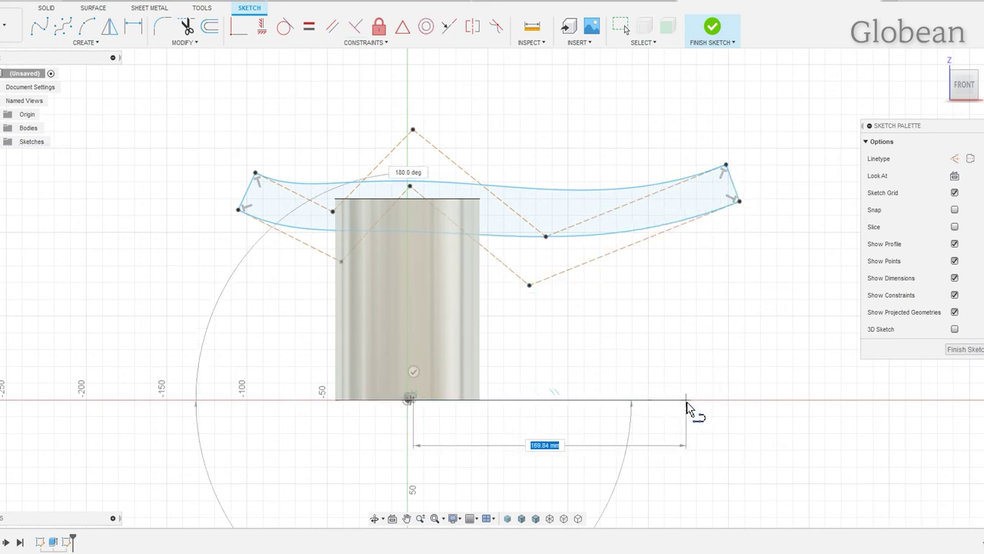
type("150")
key("Return")
key("Escape")
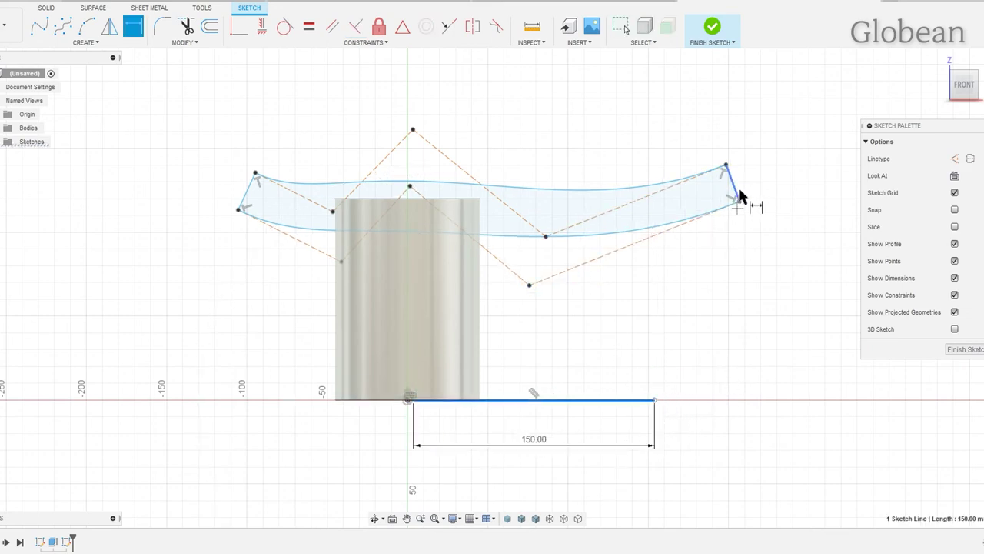
left_click(702, 212)
key("Return")
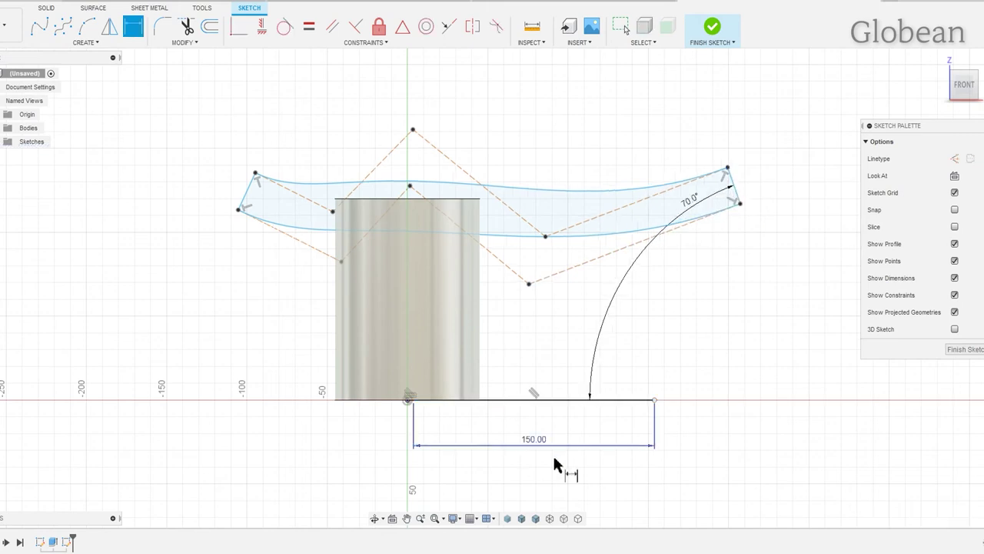
left_click(715, 29)
Step: Extrude the spline band profile 45 mm with Symmetric direction and the chosen operation
key("e")
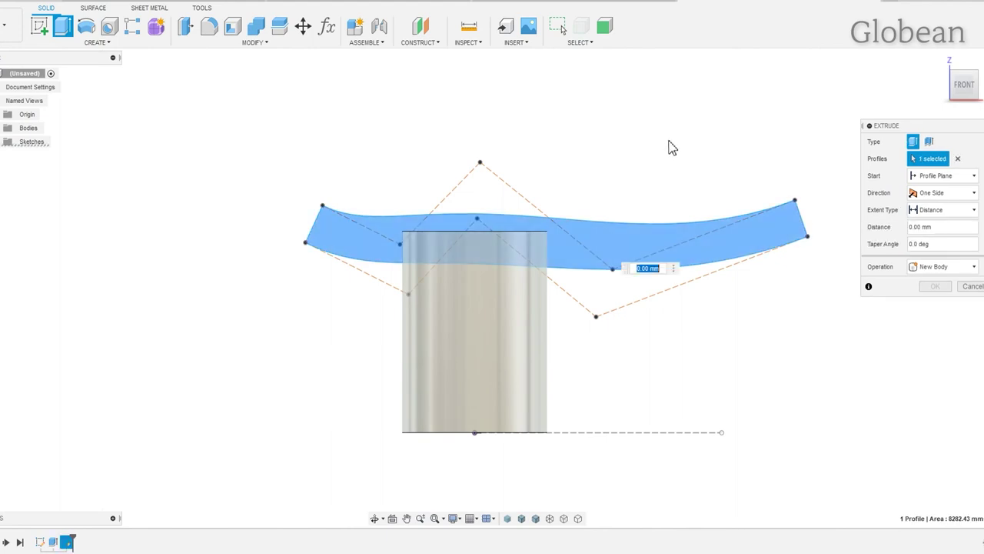
left_click(967, 192)
left_click(939, 235)
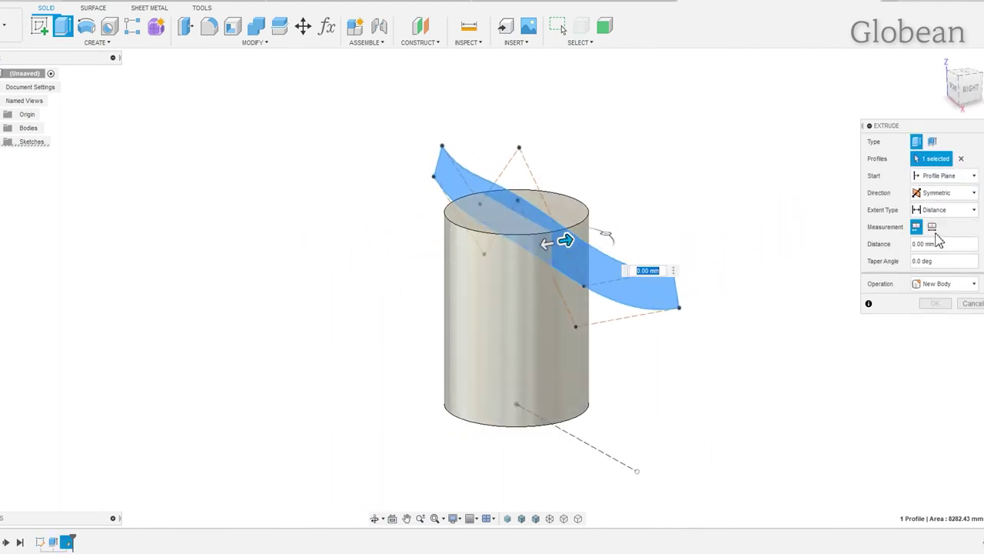
type("45")
left_click(944, 284)
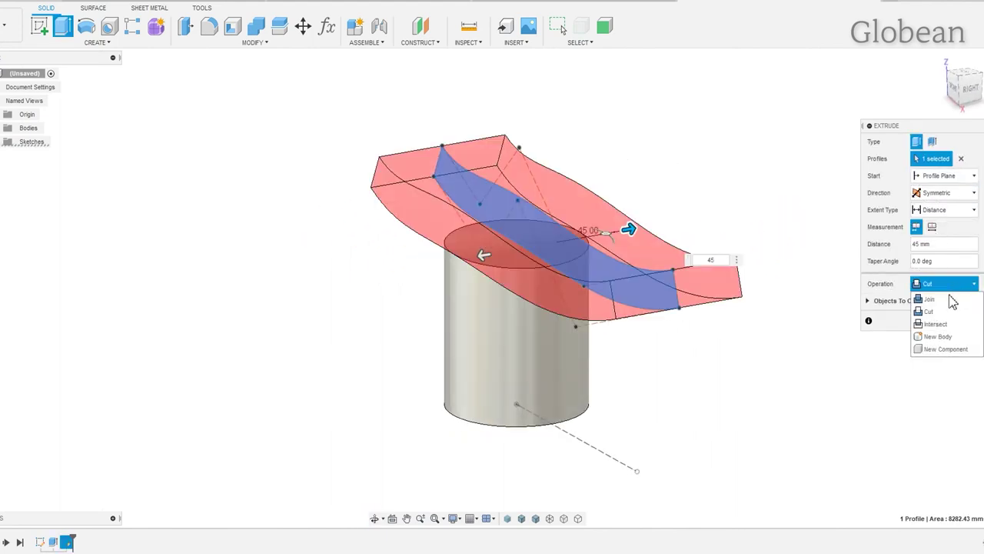
left_click(938, 310)
key("Return")
middle_click_drag(802, 308, 823, 274, "shift")
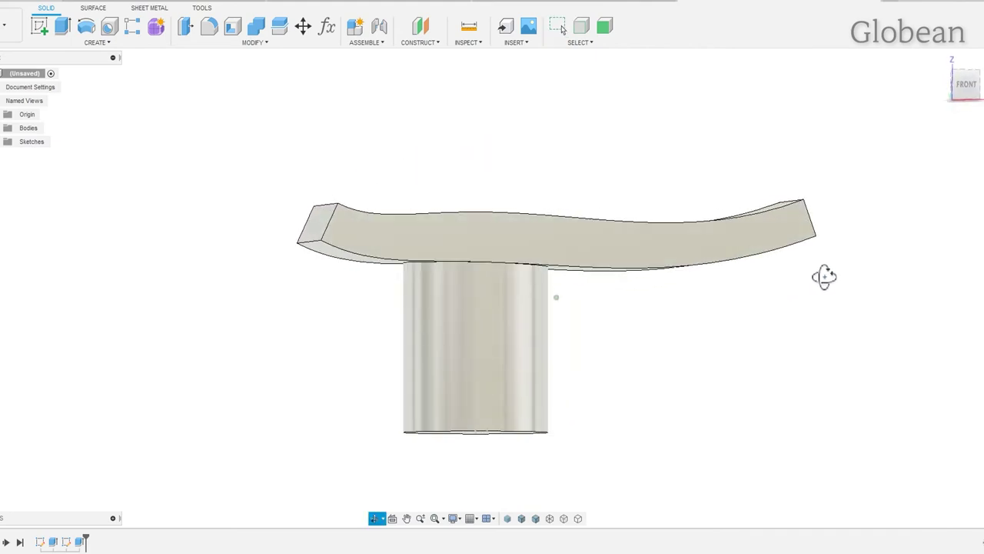
Step: Fillet the edge where the cylinder meets the bar with a 70 mm radius
key("f")
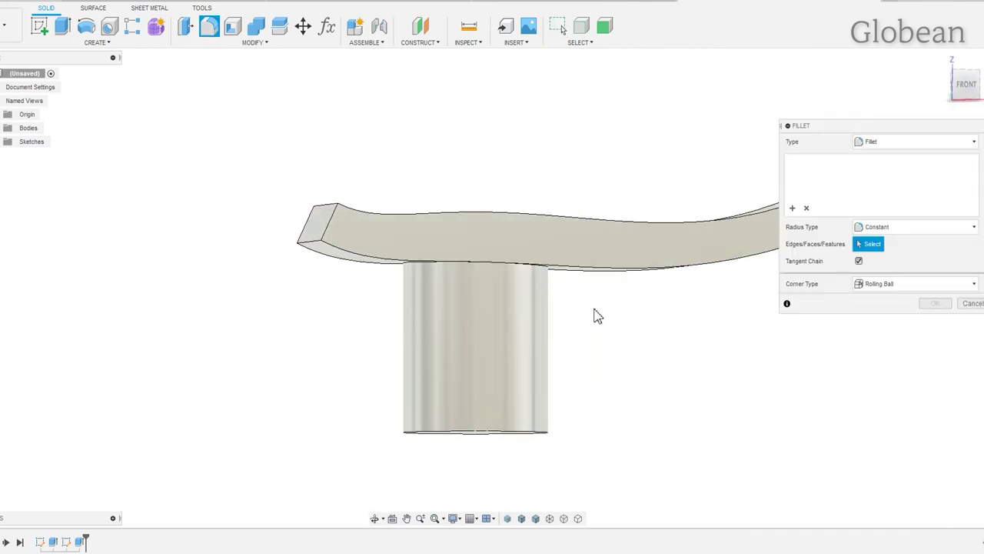
left_click(534, 274)
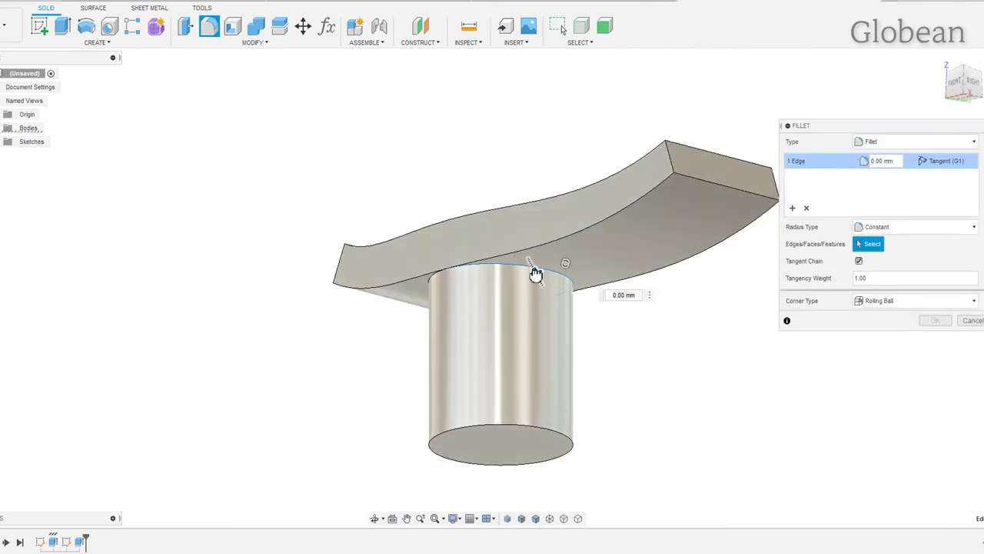
type("70")
key("Return")
middle_click_drag(681, 358, 700, 364, "shift")
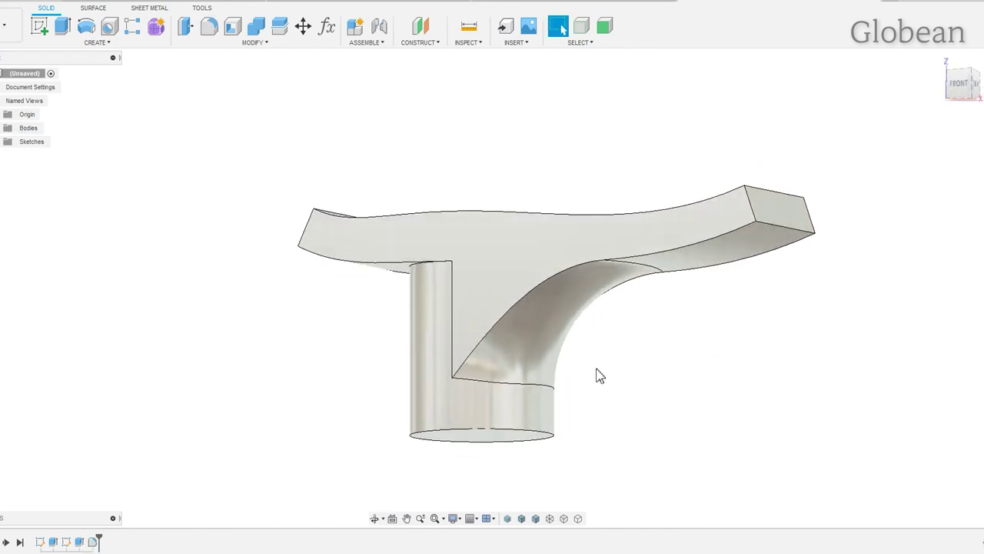
Step: Fillet the transition's four-edge chain with an enlarged radius
key("f")
left_click(521, 312)
middle_click_drag(626, 351, 633, 334, "shift")
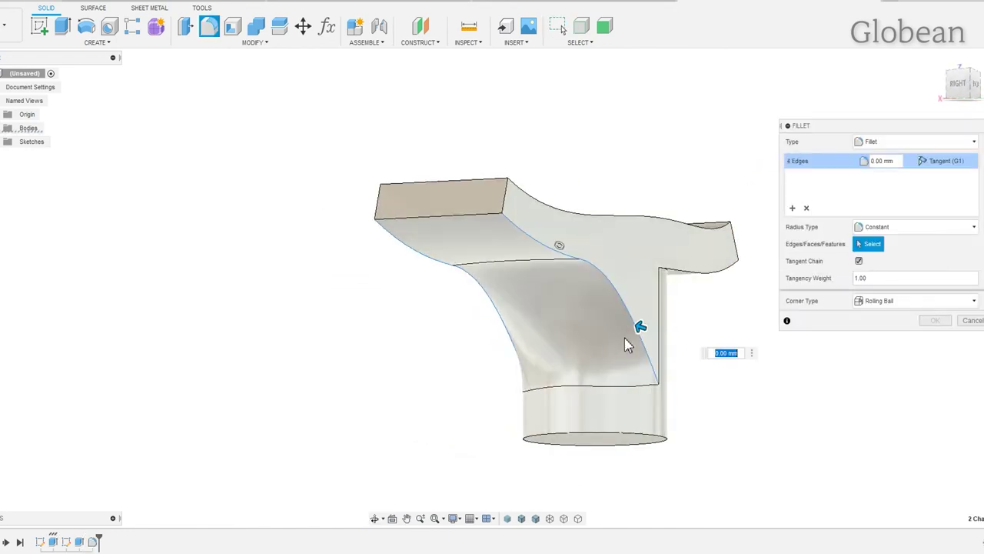
left_click_drag(639, 327, 631, 323)
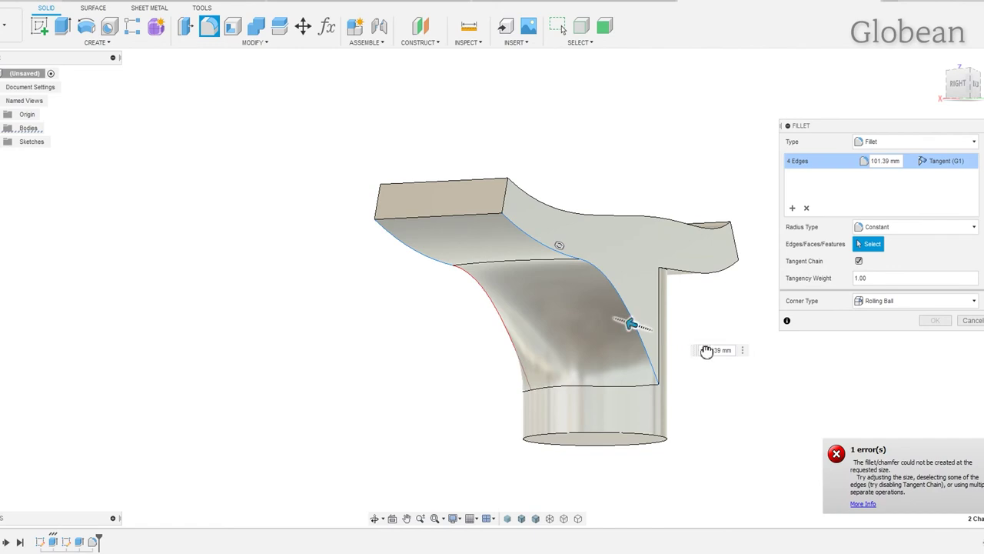
key("Return")
mouse_move(739, 365)
middle_mouse_down("shift")
mouse_move(754, 325)
mouse_move(646, 351)
middle_mouse_up("shift")
Step: Try offsetting an underside face, then cancel the Offset Face command
key("q")
mouse_move(518, 287)
middle_mouse_down("shift")
mouse_move(716, 215)
mouse_move(774, 301)
mouse_move(773, 329)
middle_mouse_up("shift")
left_click(715, 217)
key("Escape")
Step: Fillet two side edges of the junction at about 12 mm
key("f")
left_click(747, 259)
middle_click_drag(746, 259, 639, 300, "shift")
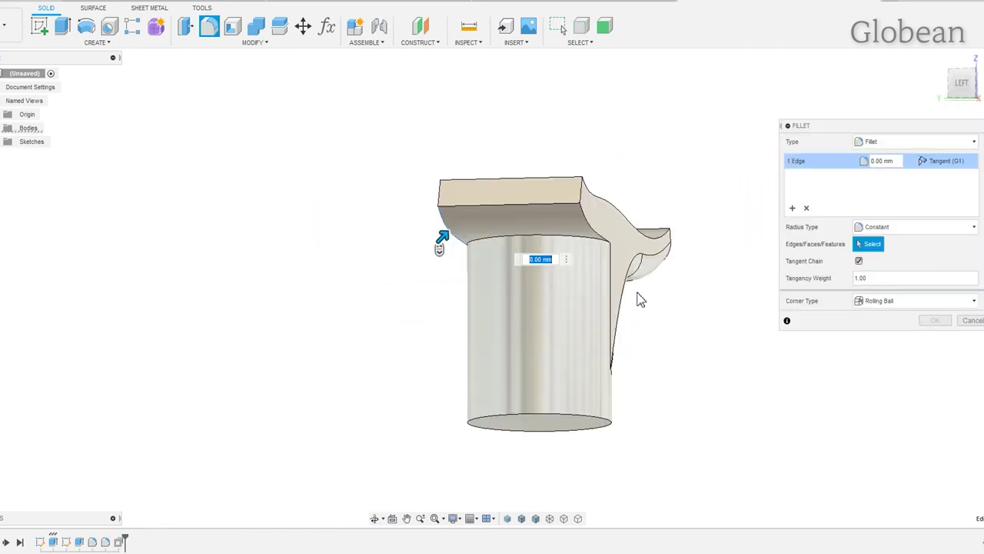
left_click(528, 206)
middle_click_drag(536, 243, 721, 264, "shift")
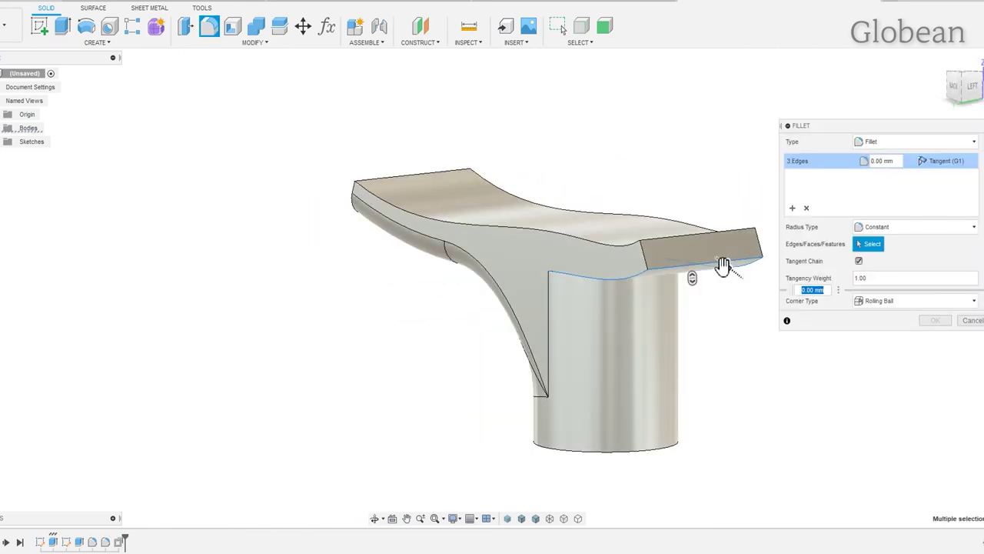
left_click_drag(721, 264, 721, 259)
mouse_move(720, 260)
middle_mouse_down("shift")
mouse_move(715, 315)
mouse_move(681, 318)
mouse_move(730, 277)
middle_mouse_up("shift")
key("Return")
middle_click_drag(718, 345, 608, 275, "shift")
Step: Fillet the bar's top edge chain with a 1 mm radius
key("f")
left_click(625, 193)
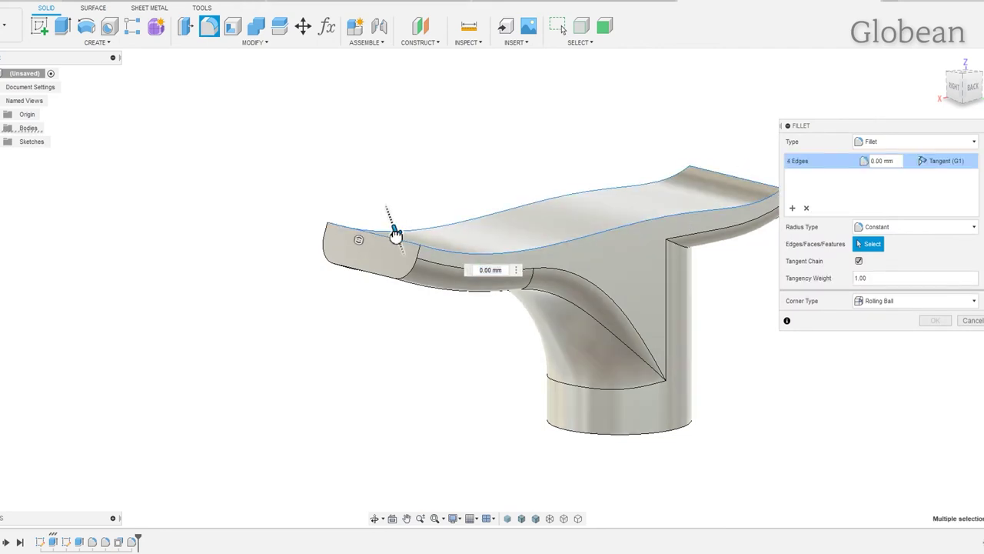
type("1")
key("Return")
Step: Fillet the edges around the bar's left end at 10 mm
key("f")
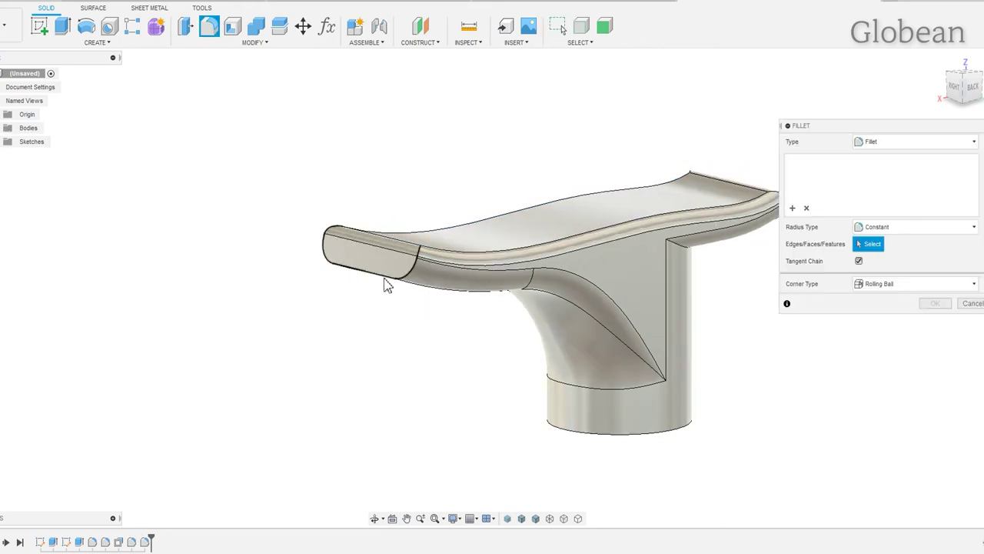
left_click(390, 281)
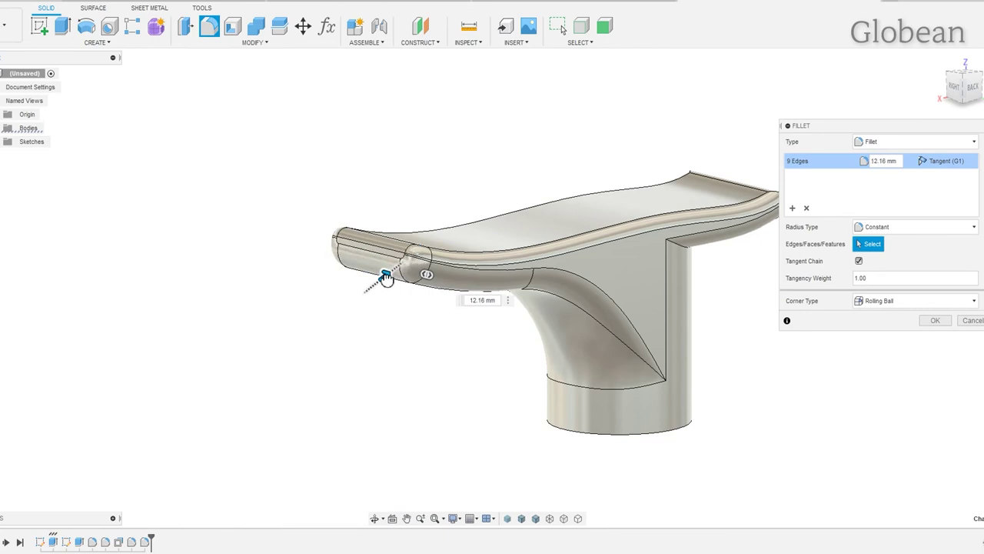
type("10")
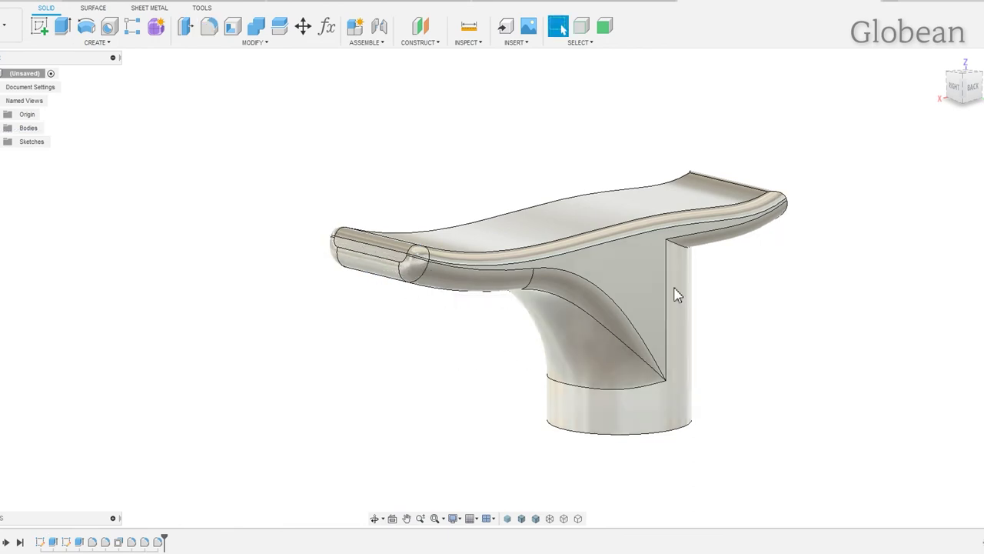
left_click(958, 92)
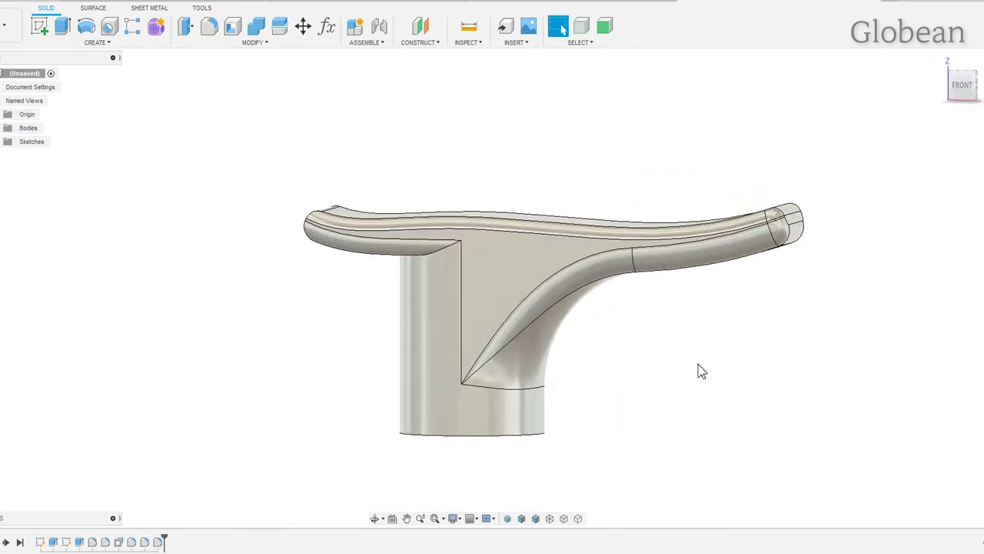
middle_click_drag(701, 371, 699, 362, "shift")
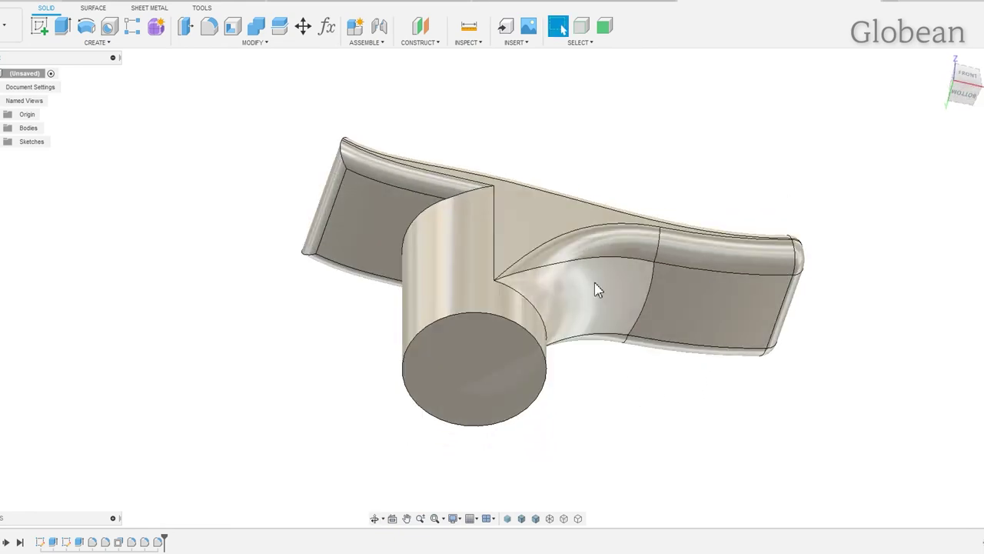
Step: Shell the part 5 mm thick inside, removing the cylinder's bottom face
left_click(237, 26)
left_click(483, 409)
type("5")
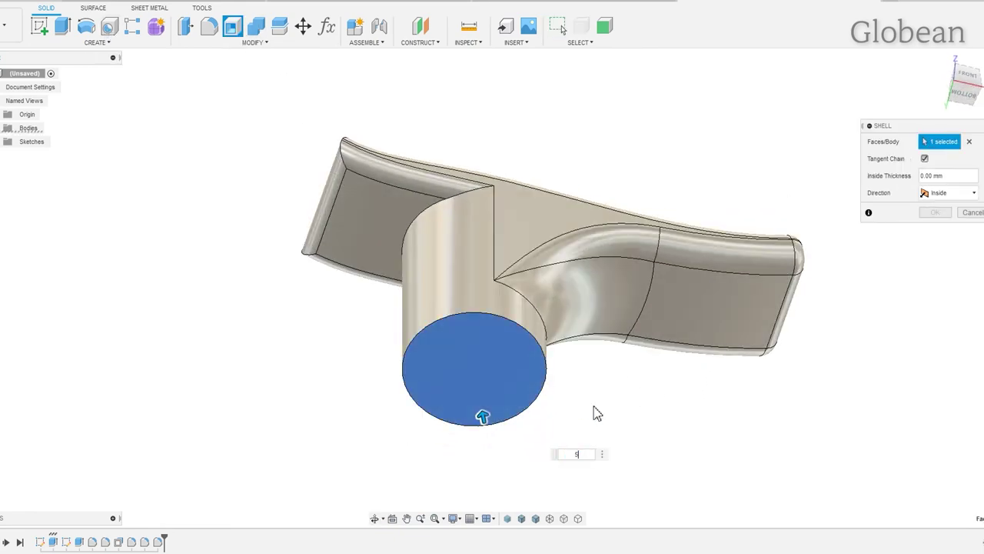
key("Return")
mouse_move(593, 413)
middle_mouse_down("shift")
mouse_move(622, 367)
mouse_move(582, 461)
middle_mouse_up("shift")
mouse_move(981, 54)
middle_mouse_down("shift")
mouse_move(784, 176)
mouse_move(650, 161)
mouse_move(236, 147)
middle_mouse_up("shift")
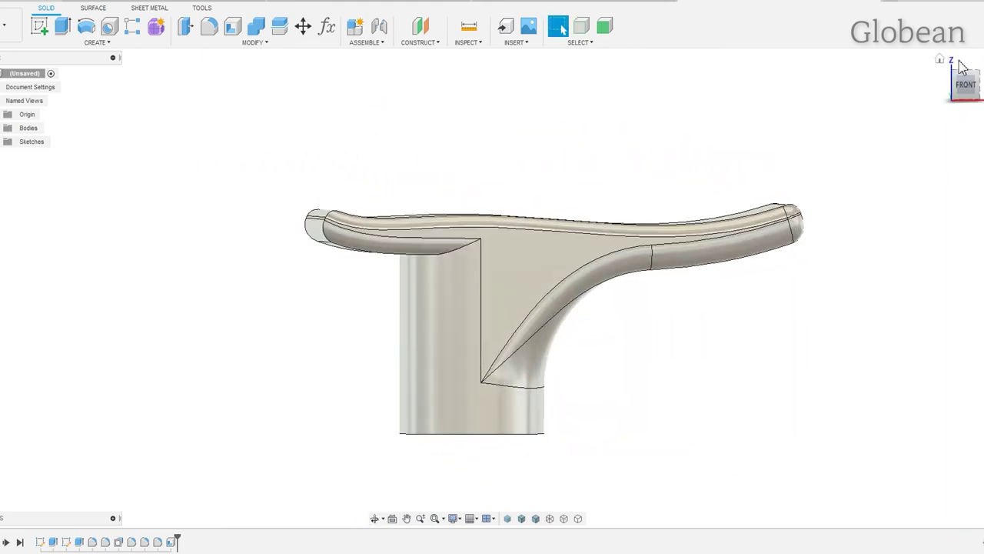
left_click(943, 63)
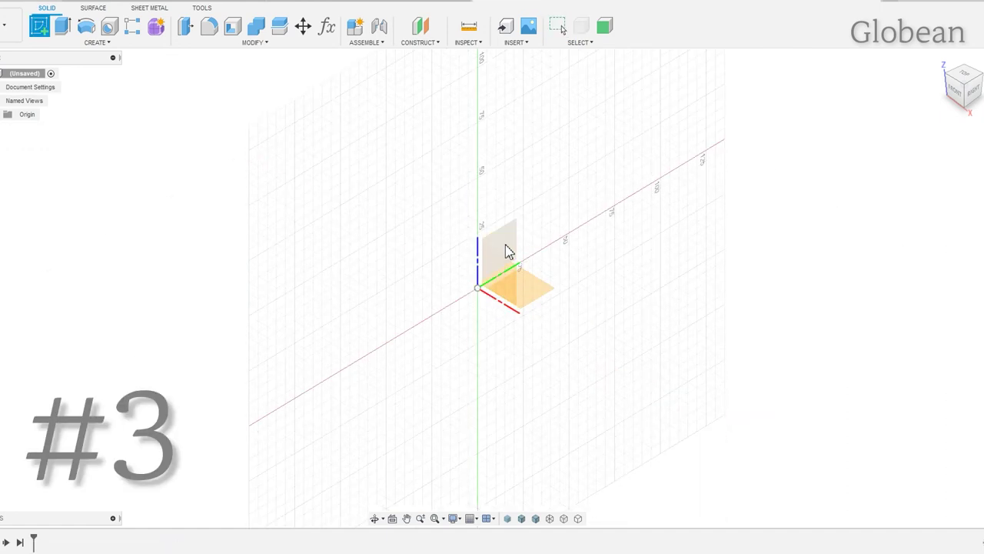
Step: Sketch a circle centred at the origin and dimension it to Ø60
left_click(509, 248)
left_click(438, 322)
left_click(476, 294)
key("d")
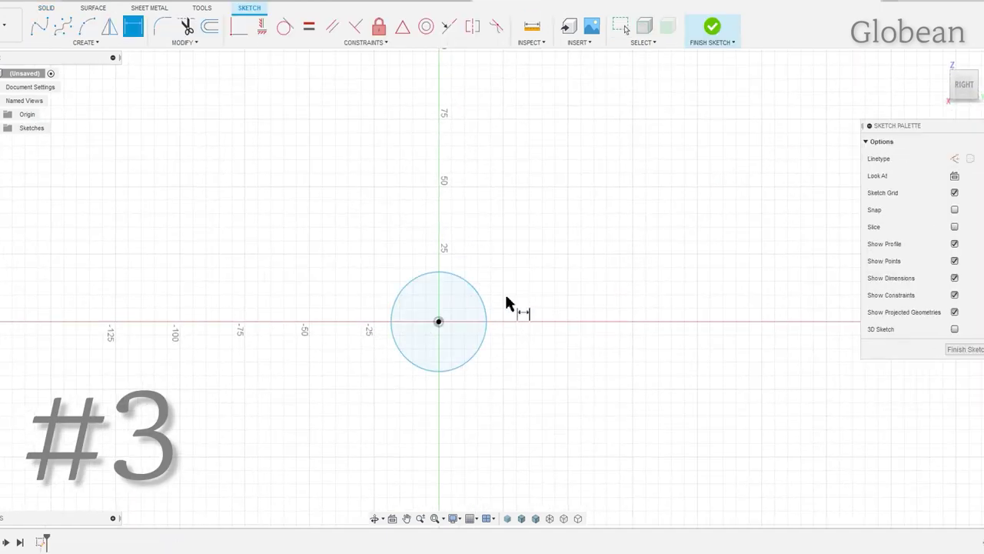
left_click(486, 312)
left_click(535, 299)
type("60")
key("Return")
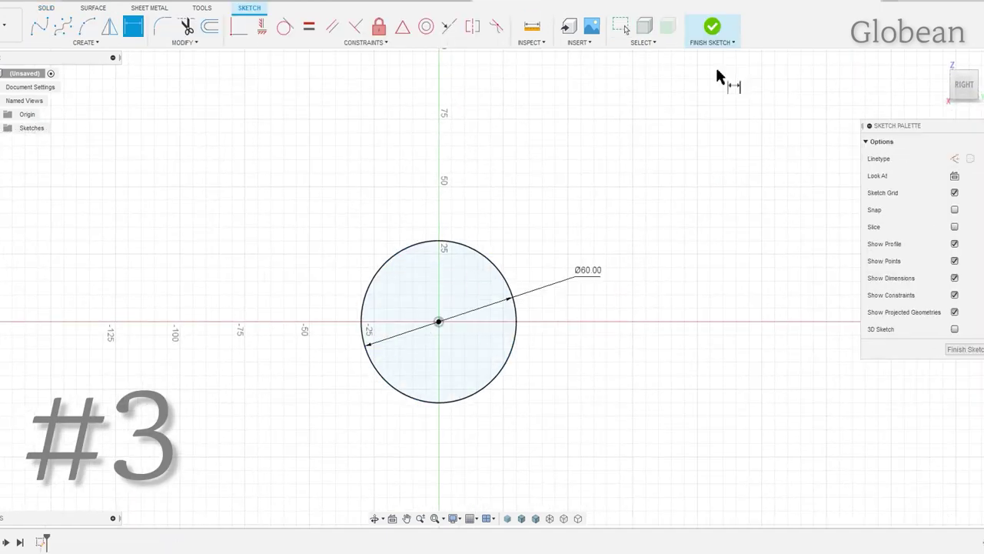
Step: Extrude the Ø60 circle Two Sides, 80 mm and 200 mm
key("e")
left_click(959, 94)
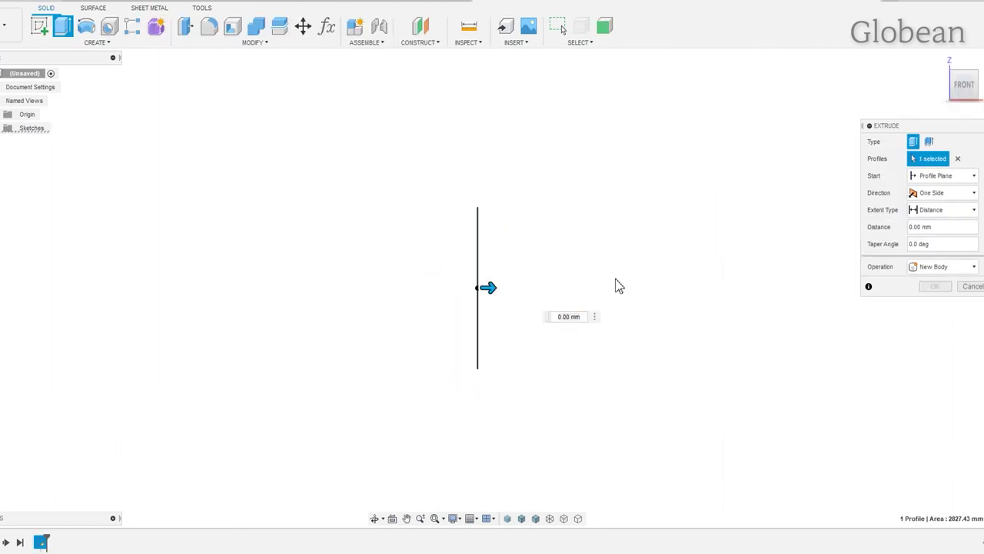
left_click_drag(486, 286, 615, 292)
left_click(964, 194)
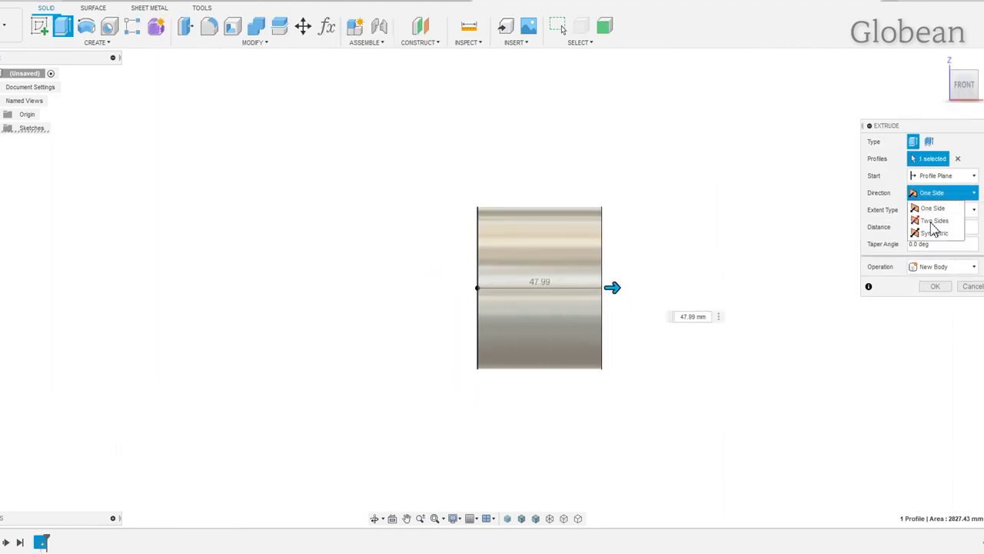
left_click(935, 222)
left_click_drag(465, 288, 18, 287)
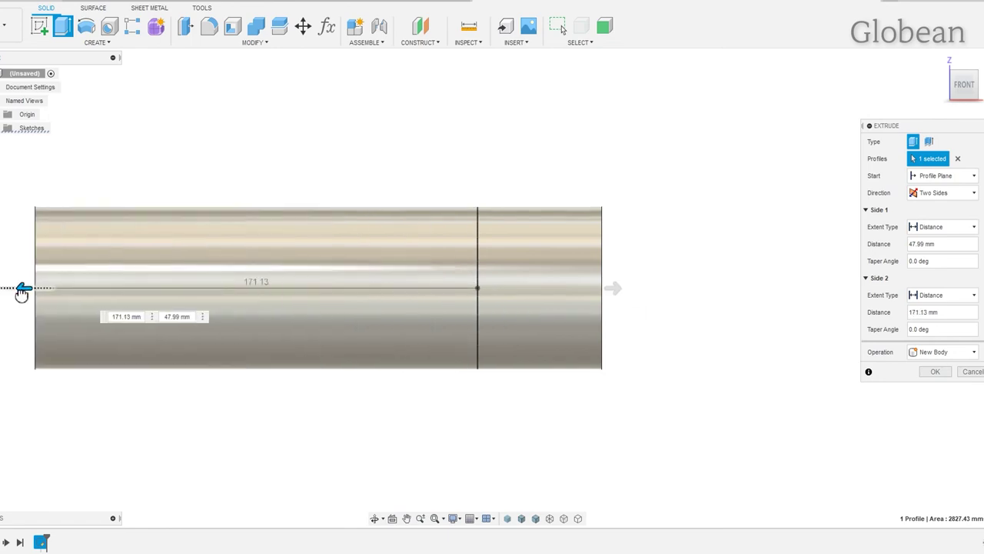
scroll(380, 356, "down", 2)
scroll(347, 357, "down", 2)
type("00")
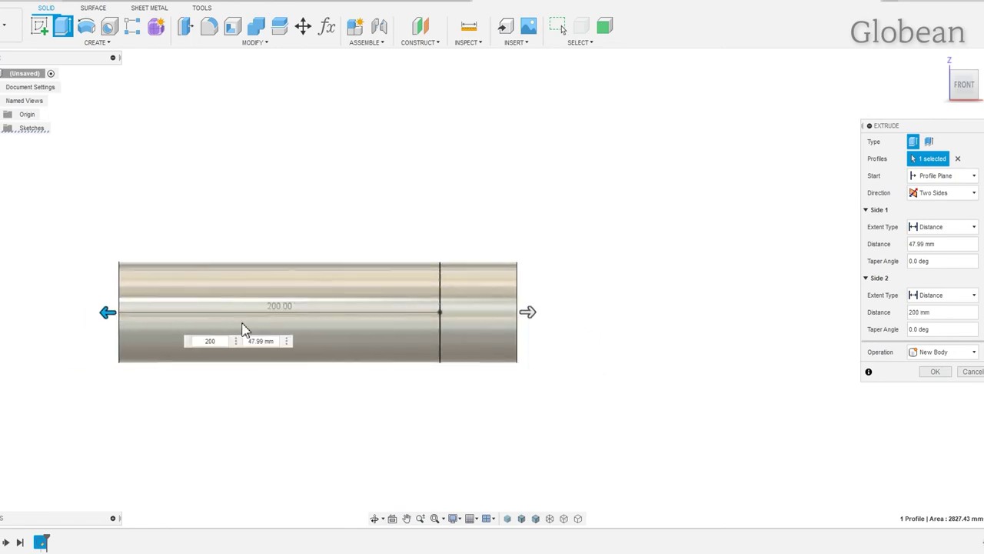
type("80")
key("Return")
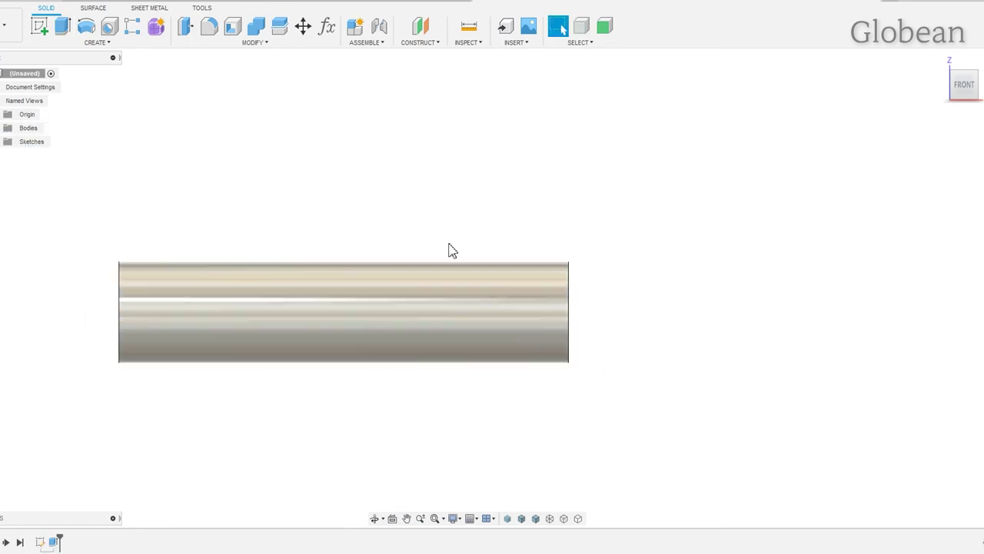
Step: Sketch a 60 mm circle at the origin on the plane through the tube
key("s")
left_click(477, 354)
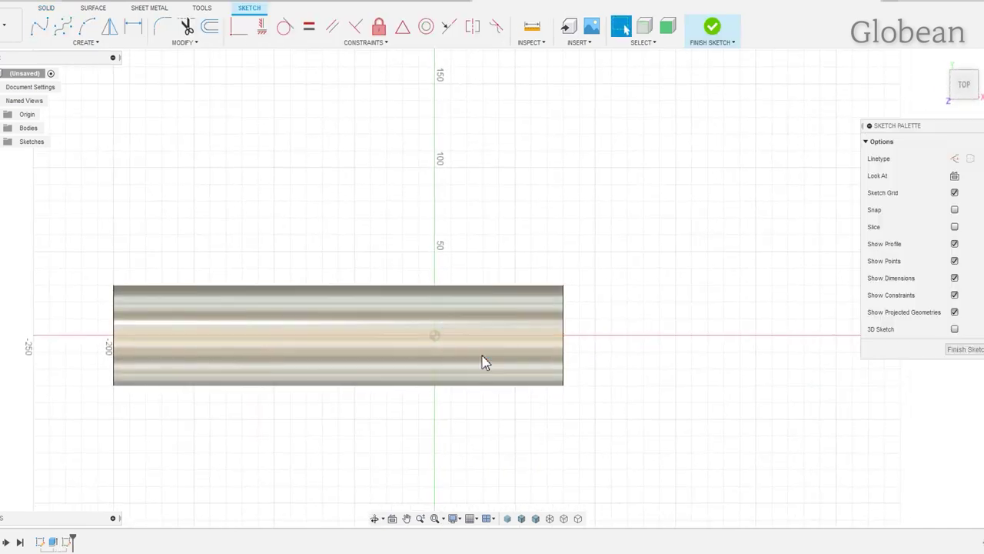
key("c")
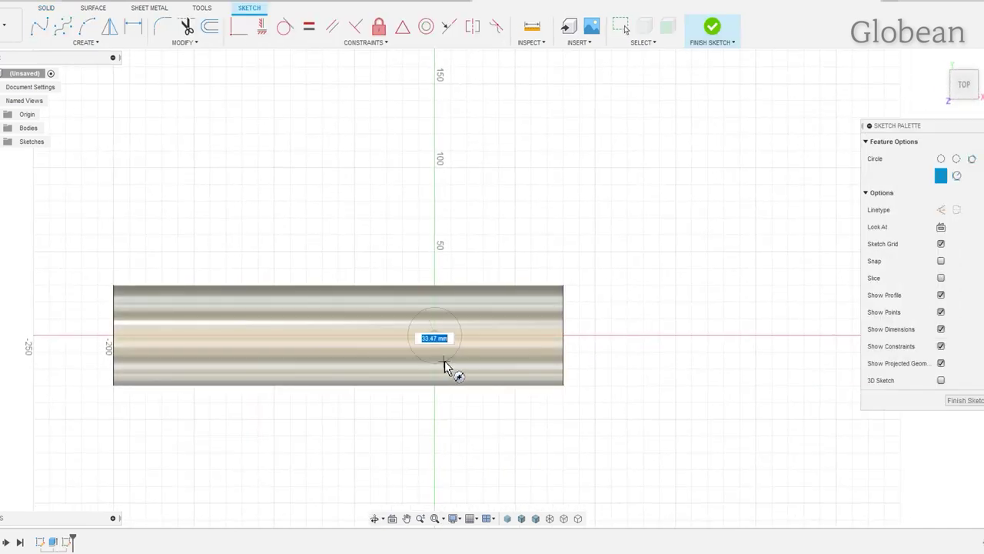
type("60")
key("Return")
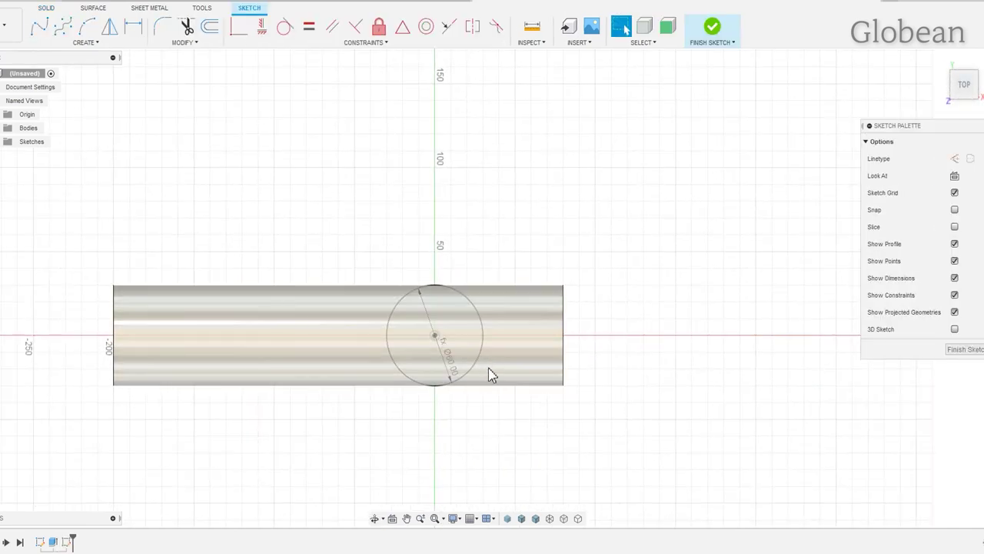
Step: Extrude the circle 150 mm upward as a Join with the tube
type("e")
type("150")
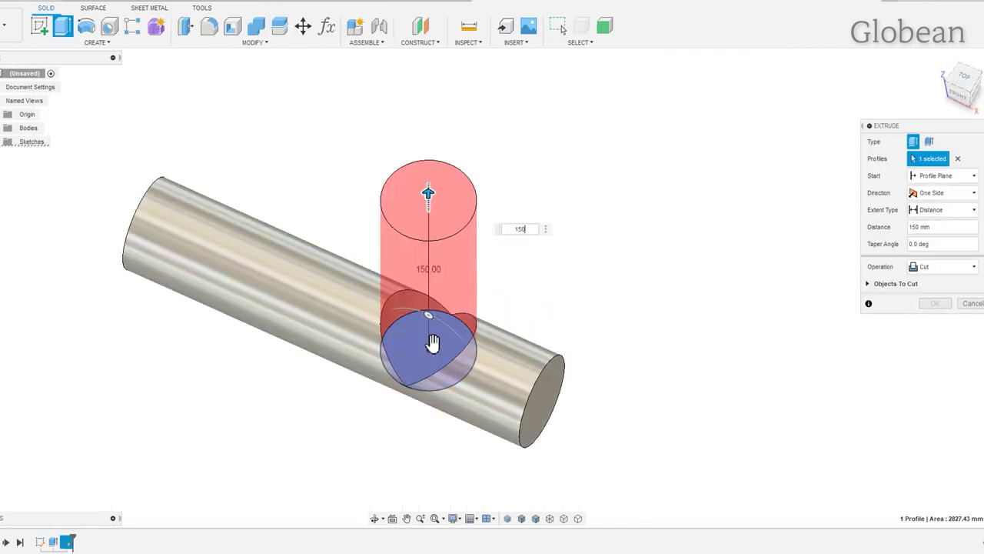
left_click(944, 266)
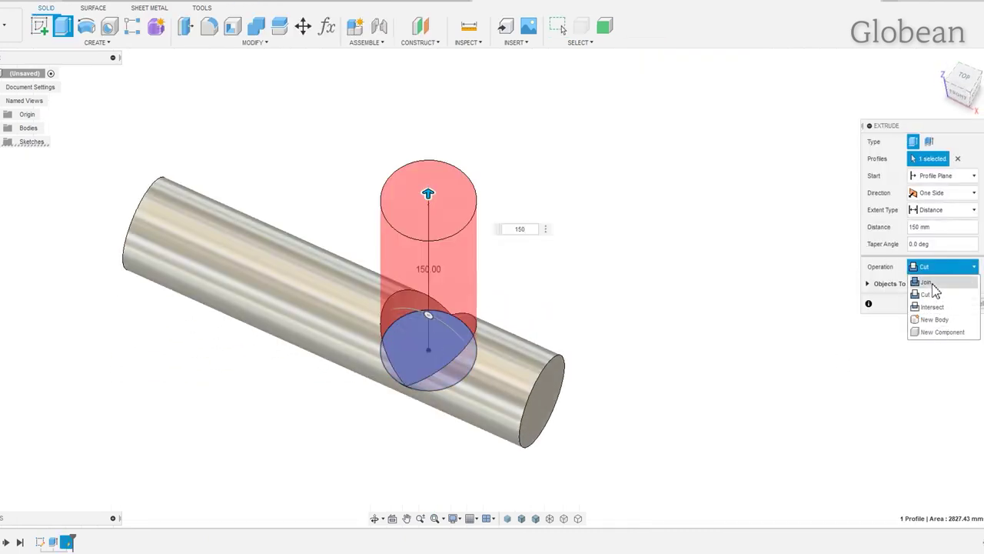
left_click(925, 283)
key("Return")
middle_click_drag(939, 292, 369, 409, "shift")
left_click(965, 90)
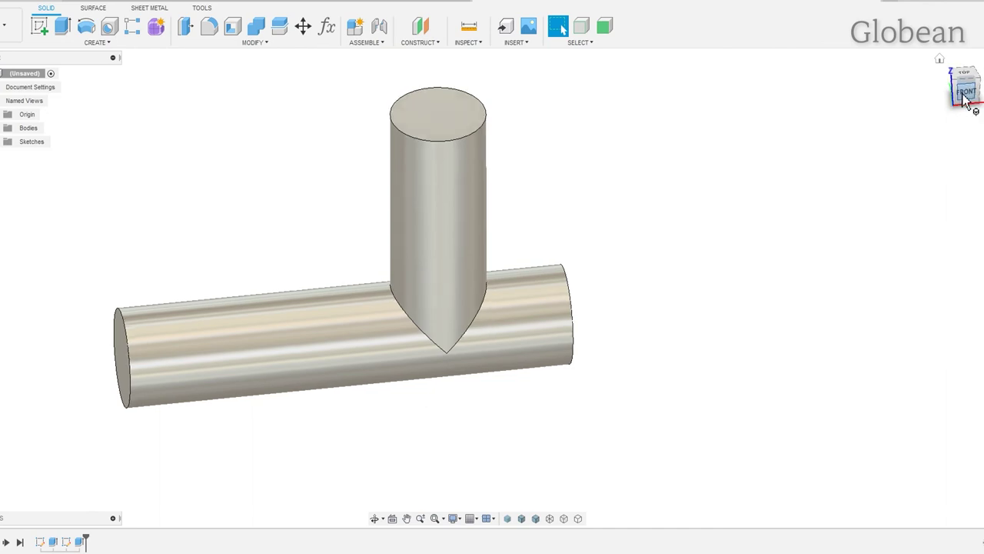
Step: On the front plane, sketch a circle around the junction with a midpoint-constrained horizontal line through it
key("s")
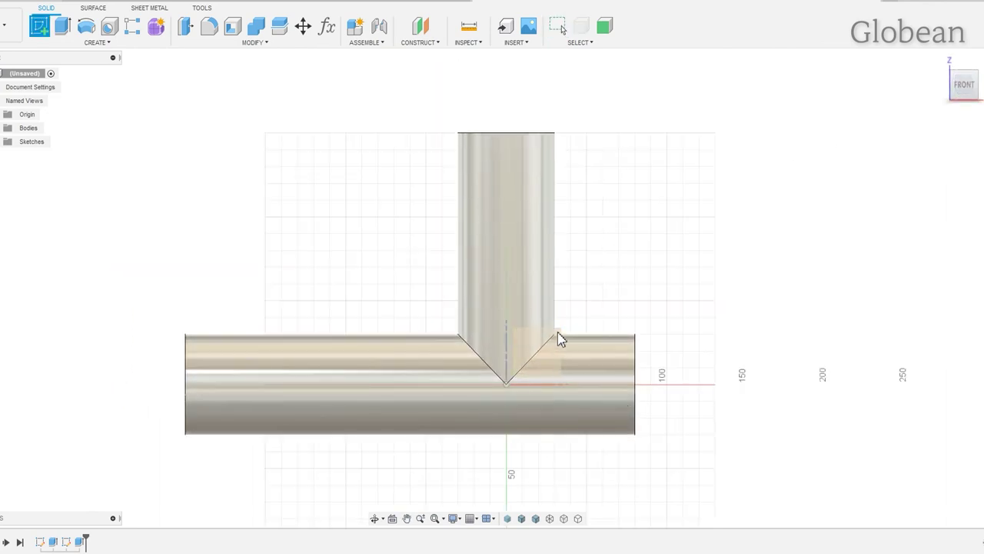
left_click(559, 339)
key("c")
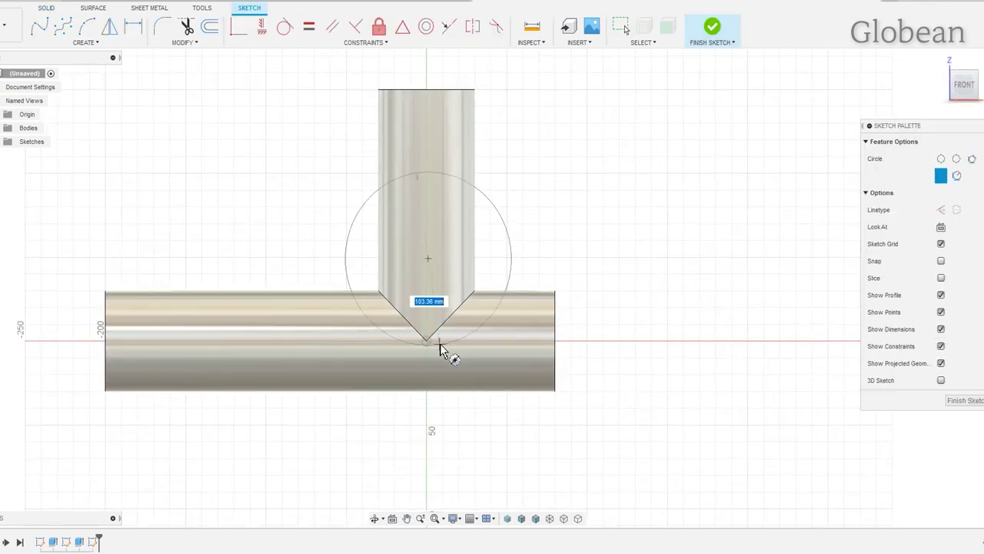
left_click(439, 350)
key("Escape")
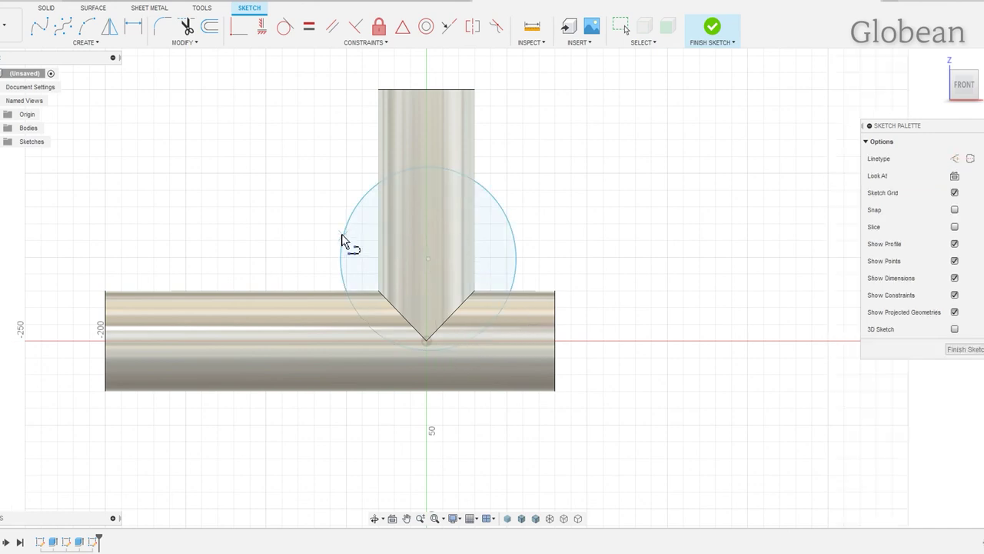
left_click(513, 237)
left_click(402, 27)
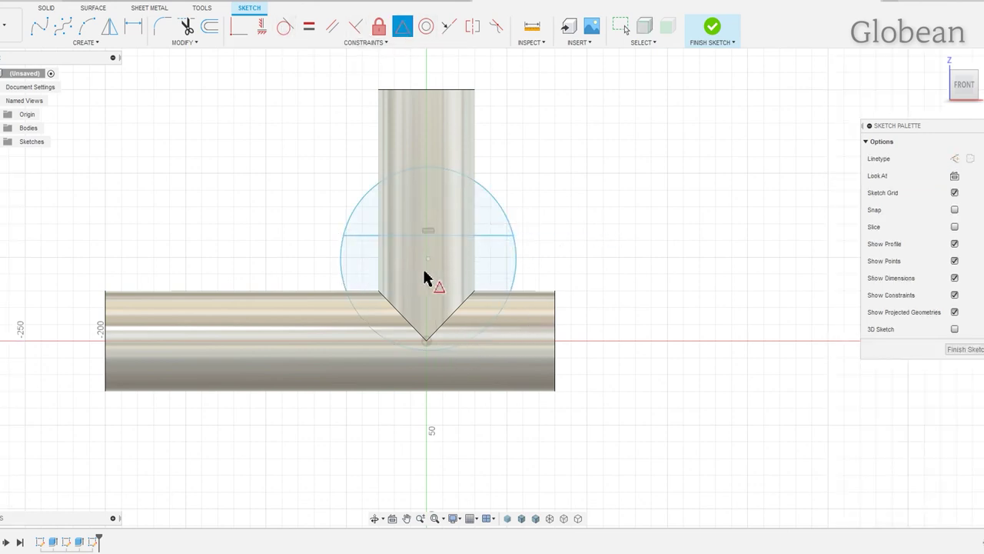
left_click(428, 259)
left_click(387, 237)
Step: Extrude the circle's lower half symmetrically as a Cut through the tube
key("e")
left_click(454, 339)
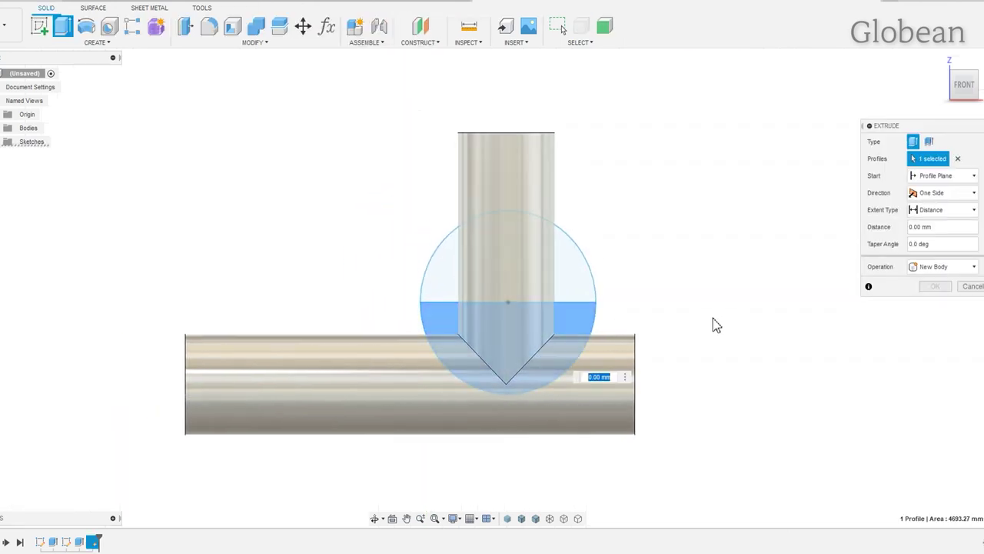
left_click(945, 192)
left_click(934, 223)
left_click_drag(423, 368, 651, 357)
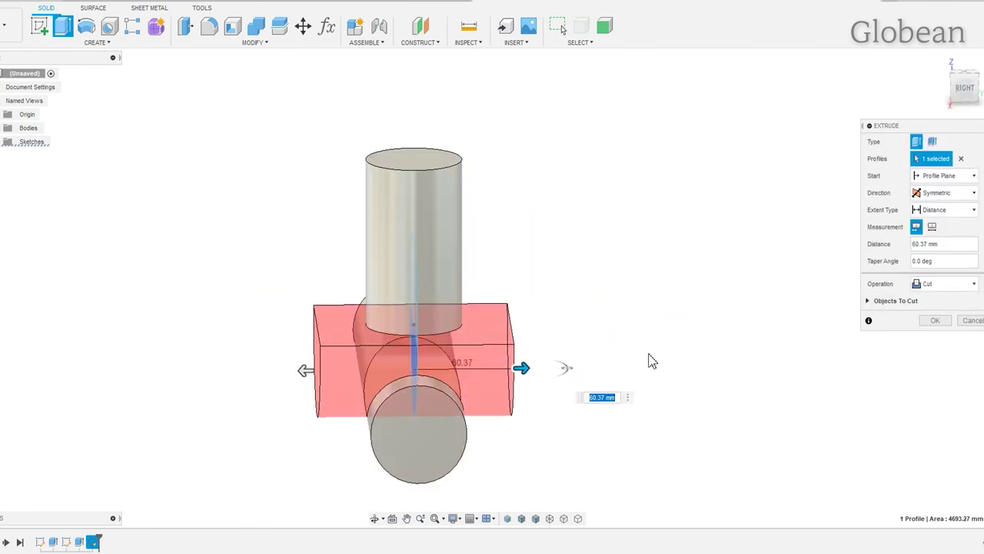
left_click(931, 324)
mouse_move(927, 325)
middle_mouse_down("shift")
mouse_move(723, 339)
mouse_move(648, 323)
middle_mouse_up("shift")
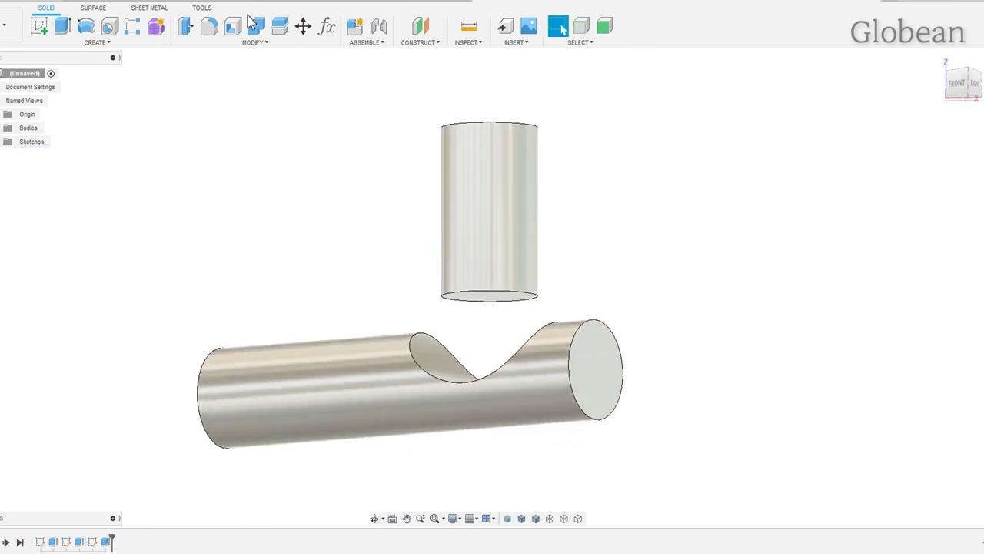
Step: Loft from the notch edge to the cylinder bottom, Tangent (G1) on profile 1, joined
left_click(97, 42)
left_click(70, 156)
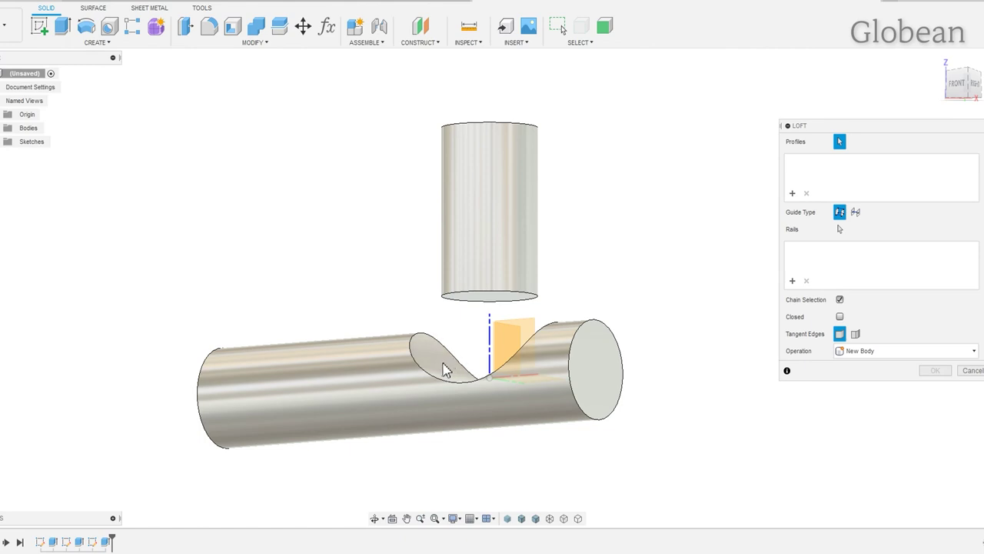
left_click(445, 370)
left_click(490, 296)
left_click(862, 161)
left_click(898, 192)
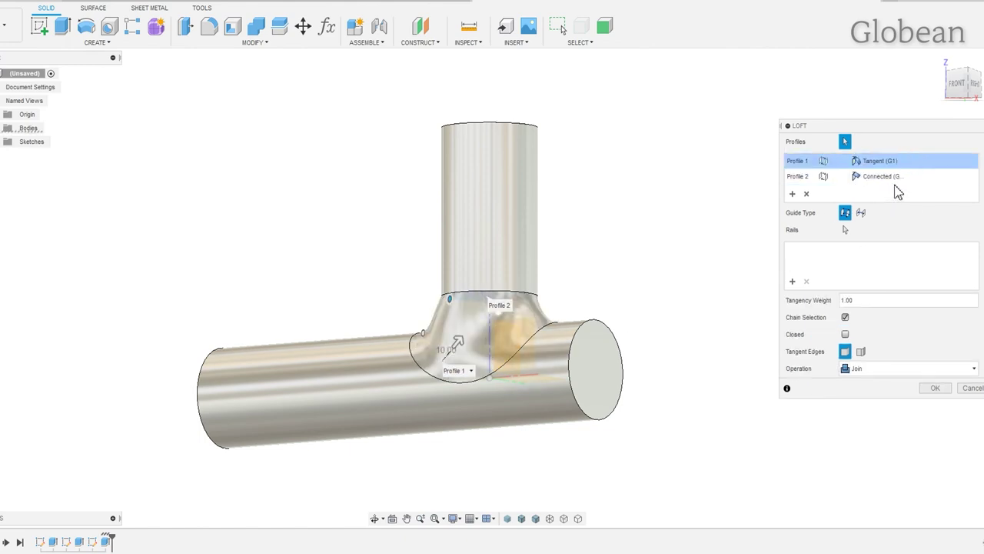
left_click(897, 192)
left_click(935, 387)
middle_click_drag(938, 395, 693, 354, "shift")
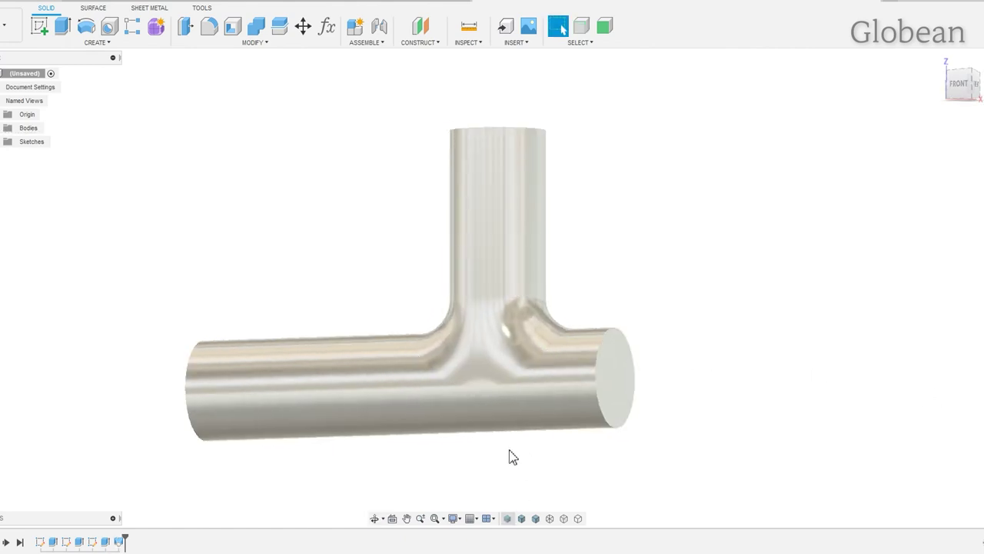
mouse_move(513, 457)
middle_mouse_down("shift")
mouse_move(707, 484)
mouse_move(806, 477)
mouse_move(664, 517)
middle_mouse_up("shift")
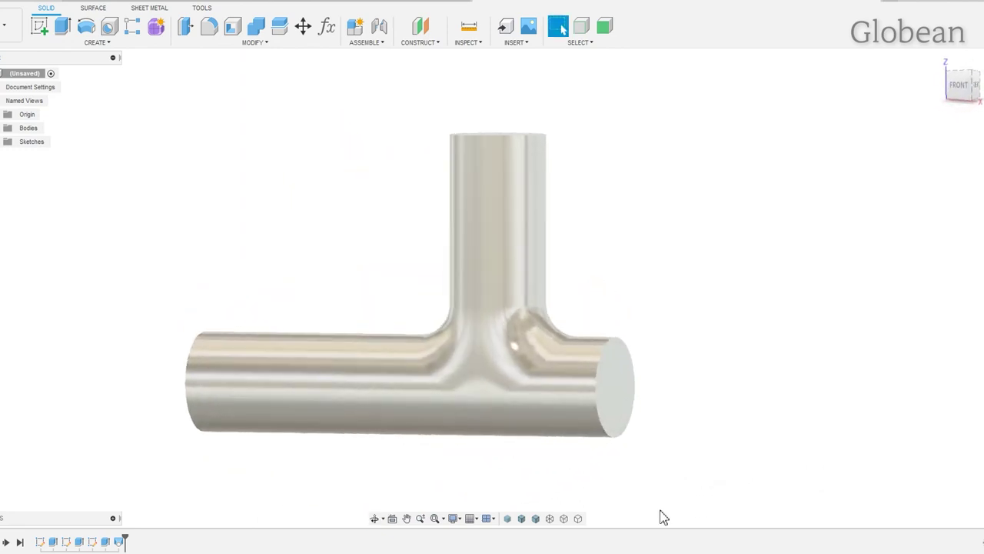
Step: Shell the T-pipe, removing all three end faces to open its ends
left_click(536, 519)
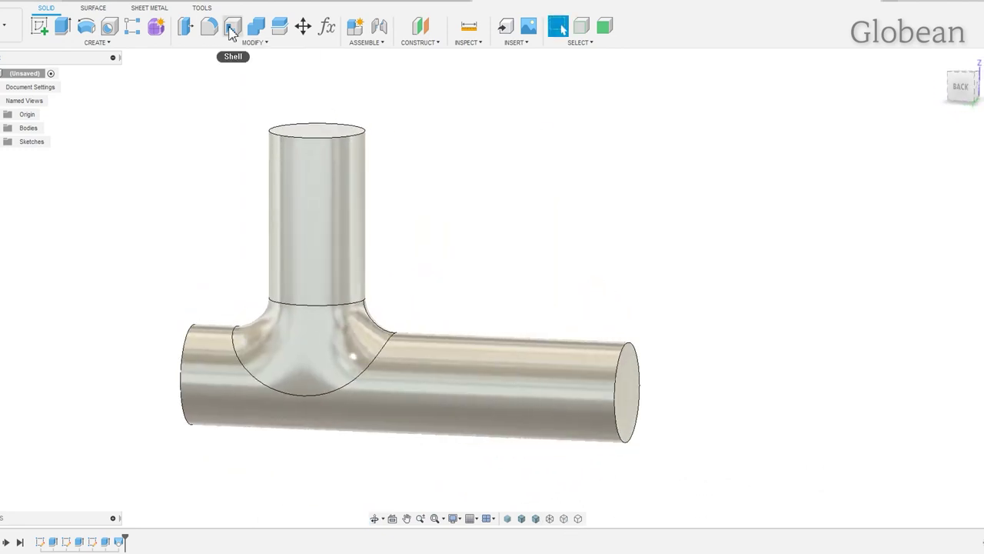
left_click(231, 29)
left_click(627, 392)
middle_click_drag(281, 395, 325, 433, "shift")
left_click(323, 433)
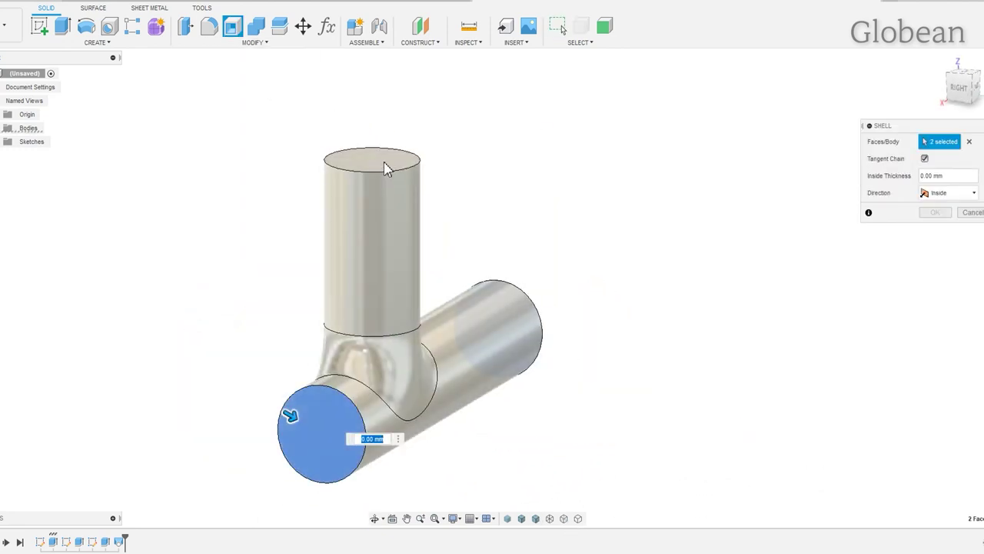
left_click(384, 169)
key("Return")
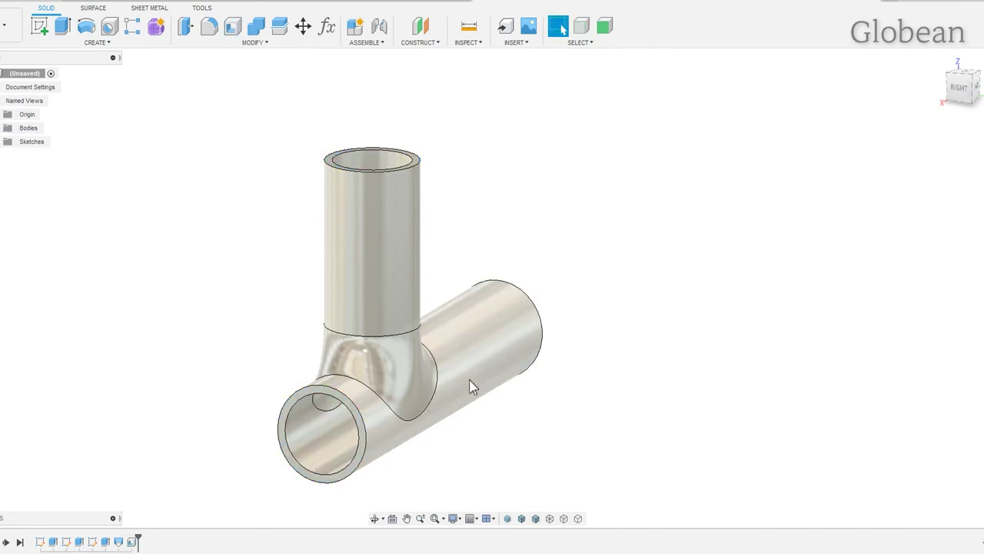
Step: Select the three pipe-end rim edges for a fillet, then close the command
key("f")
left_click(280, 419)
left_click(419, 159)
left_click(542, 338)
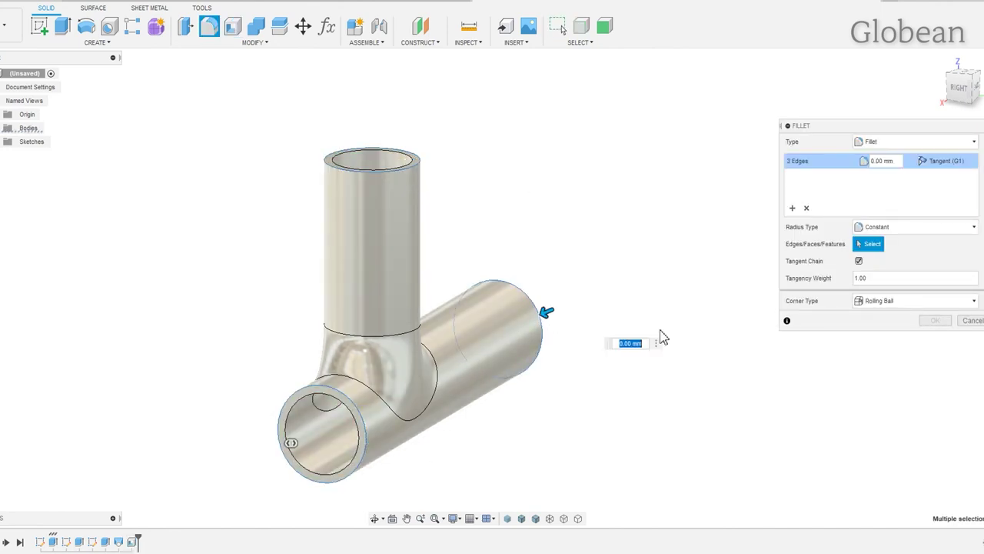
key("Escape")
left_click(948, 60)
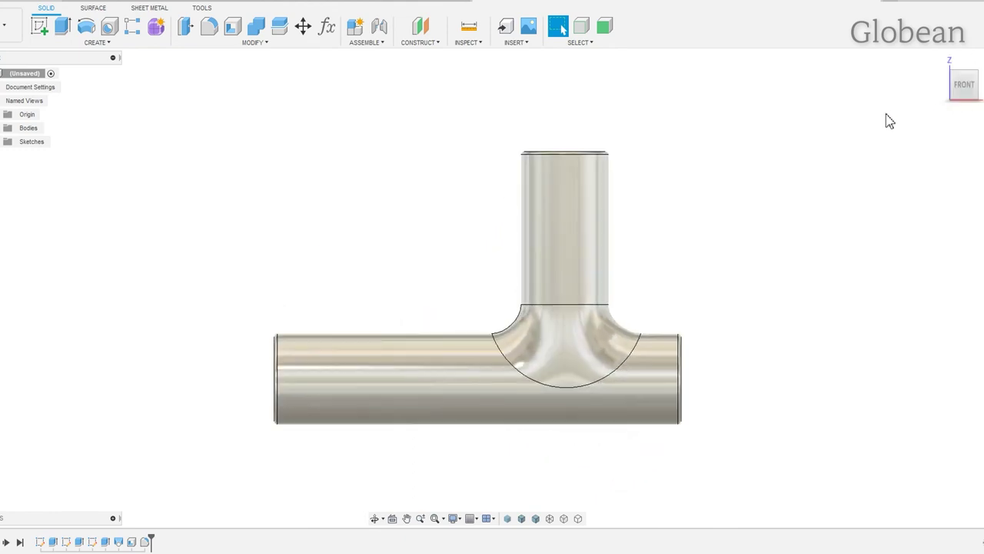
Step: Rotate Body1 180° about the X axis, then return to the home view
left_click(2, 114)
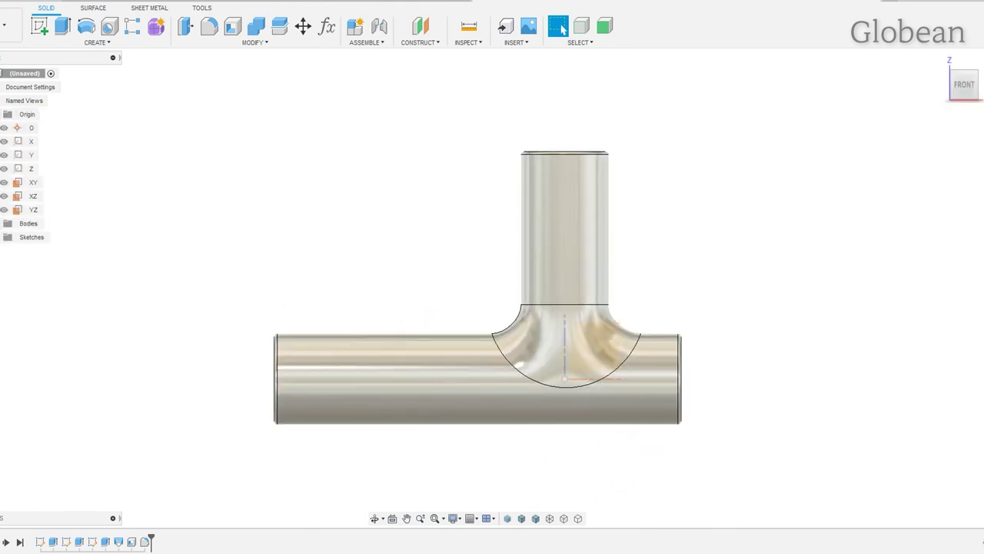
left_click(31, 237)
key("m")
left_click(945, 176)
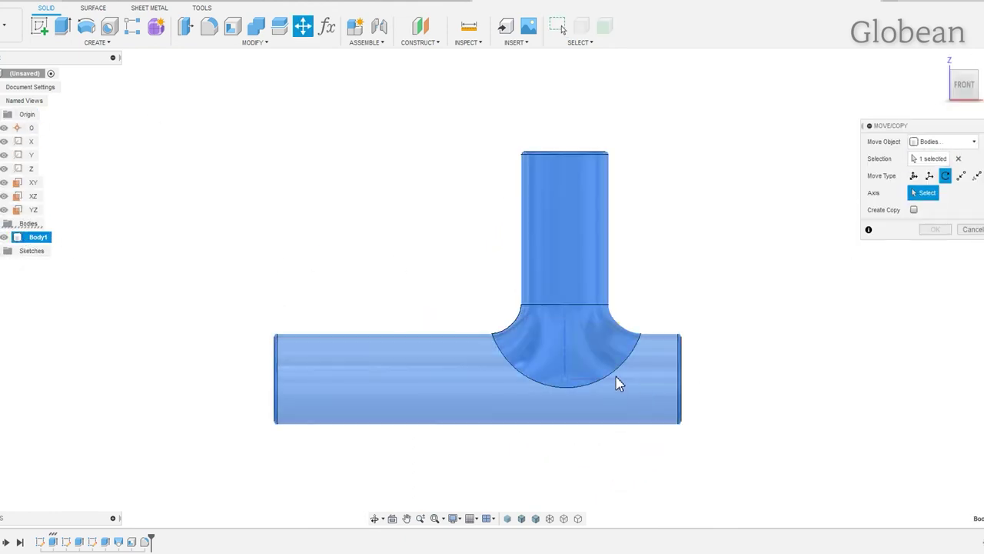
left_click(623, 388)
left_click(633, 424)
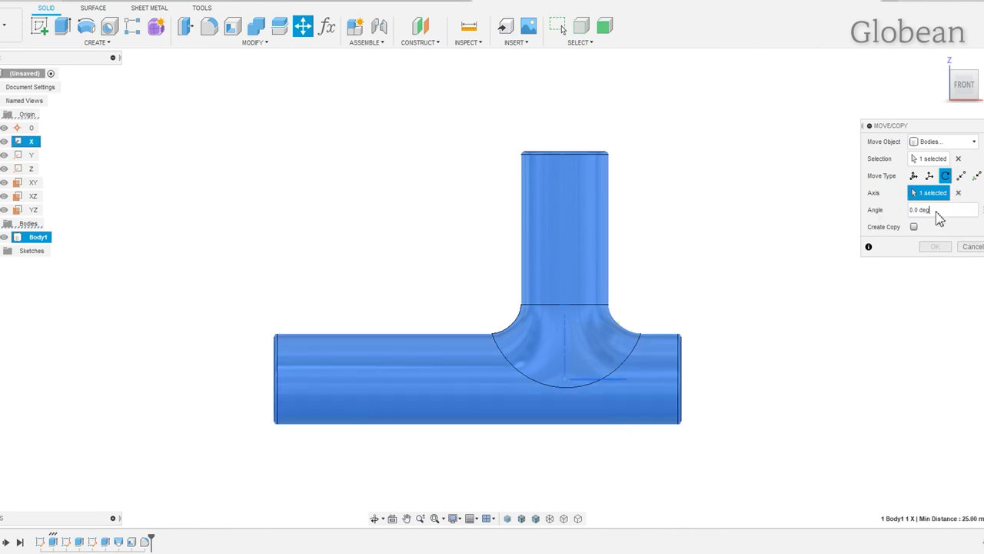
type("180")
key("Return")
scroll(793, 431, "down", 2)
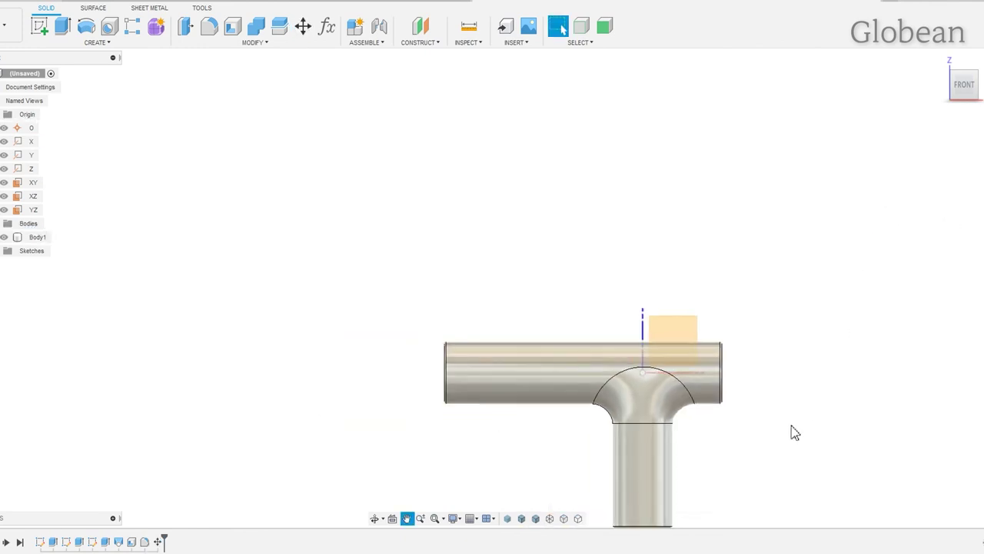
mouse_move(793, 430)
middle_mouse_down()
mouse_move(803, 350)
mouse_move(758, 301)
mouse_move(650, 303)
mouse_move(549, 282)
mouse_move(458, 233)
mouse_move(321, 272)
mouse_move(261, 321)
middle_mouse_up()
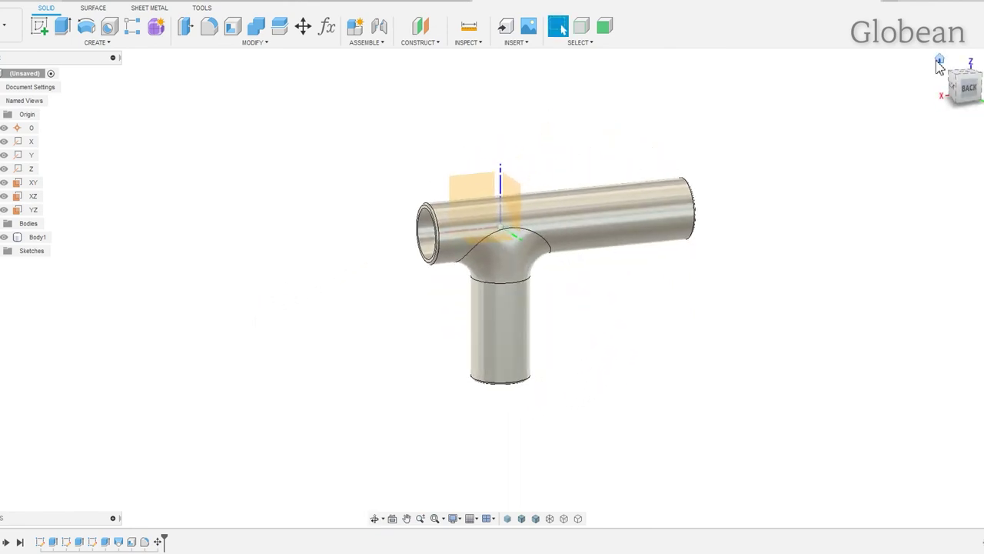
left_click(939, 60)
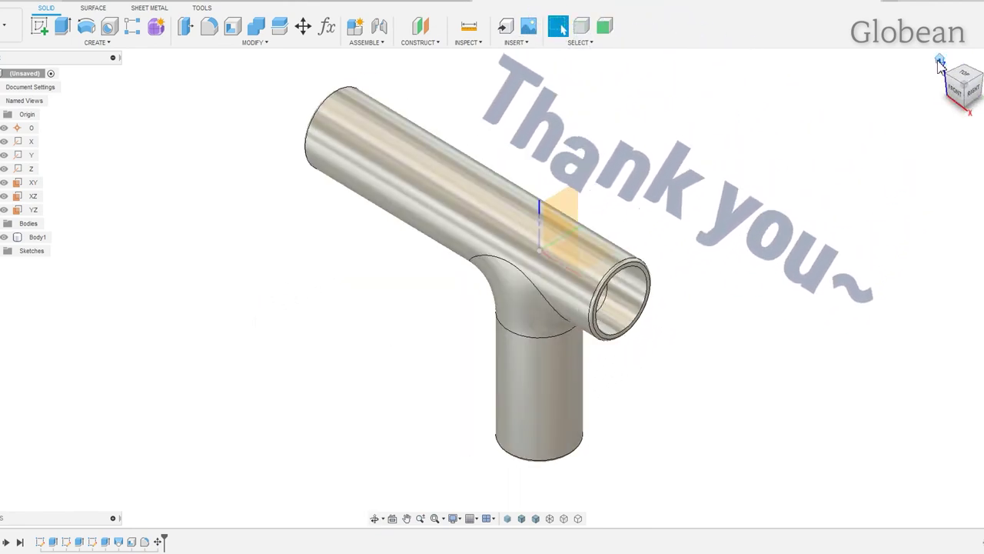